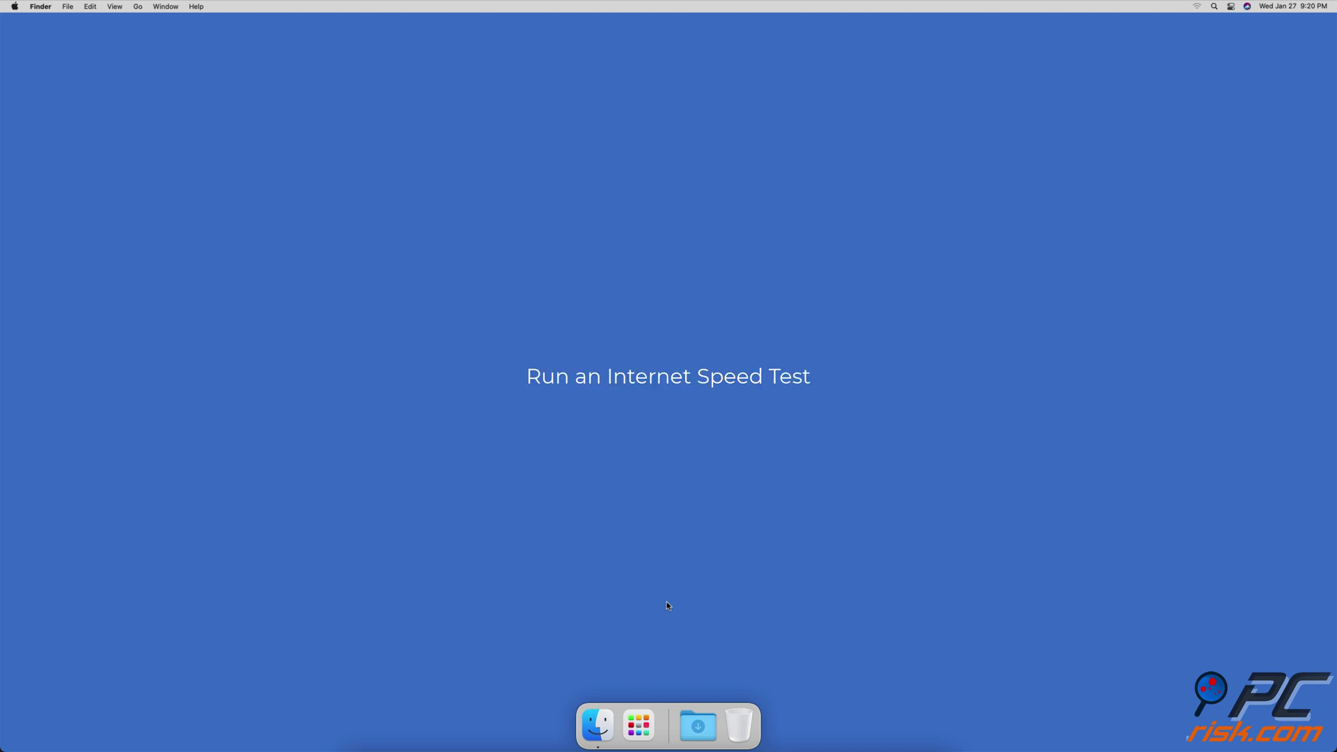
Launch Safari from Spotlight and load fast.com to run an internet speed test.
{"action": "key", "text": "super+space"}
{"action": "type", "text": "safari"}
{"action": "key", "text": "Return"}
{"action": "type", "text": "fas"}
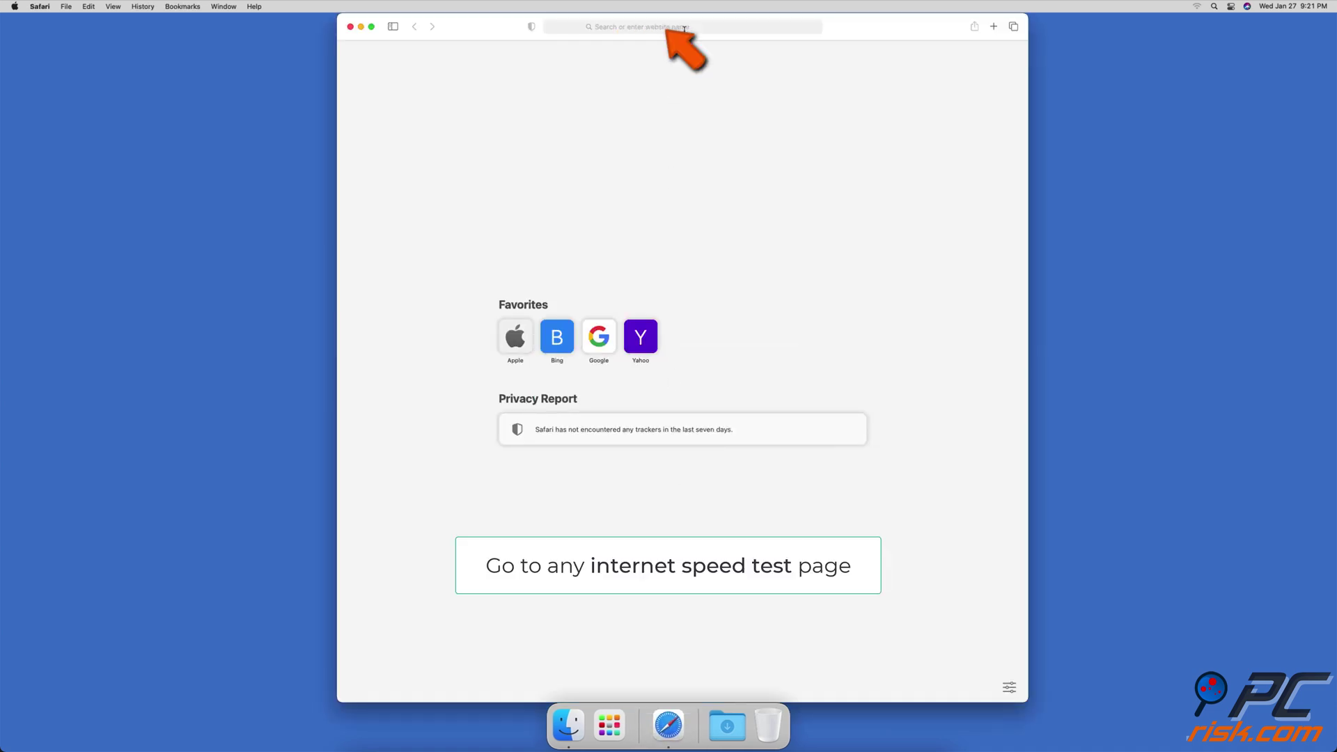
{"action": "type", "text": "t.com"}
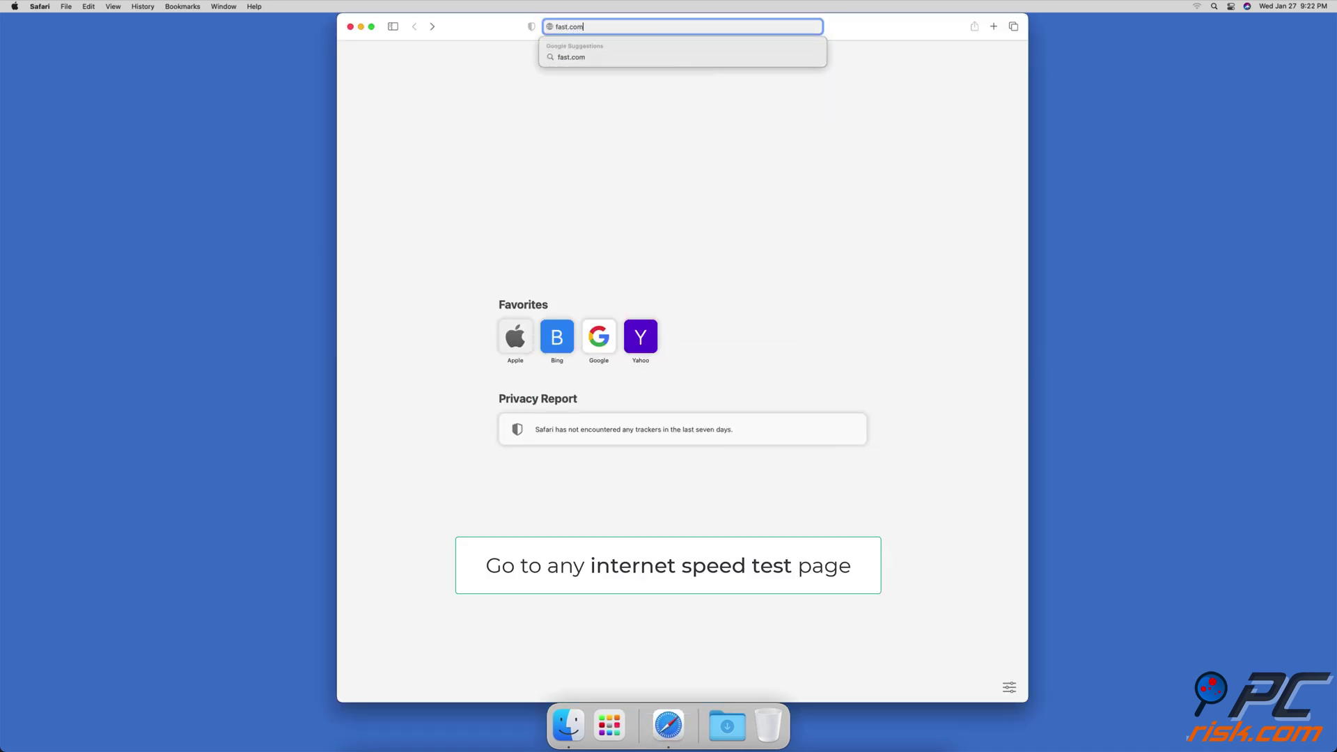
{"action": "key", "text": "Return"}
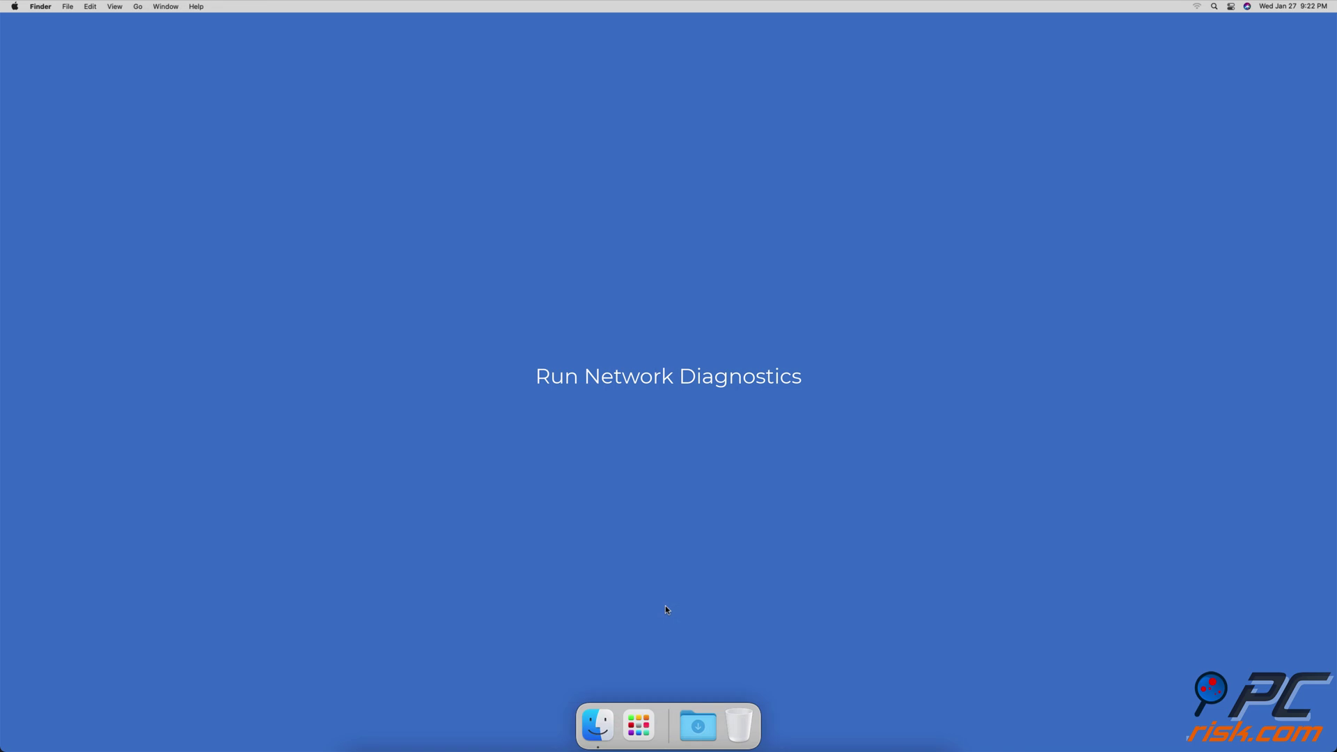
Launch Wireless Diagnostics and continue past the Introduction and Wi-Fi Off pages.
{"action": "key", "text": "super+space"}
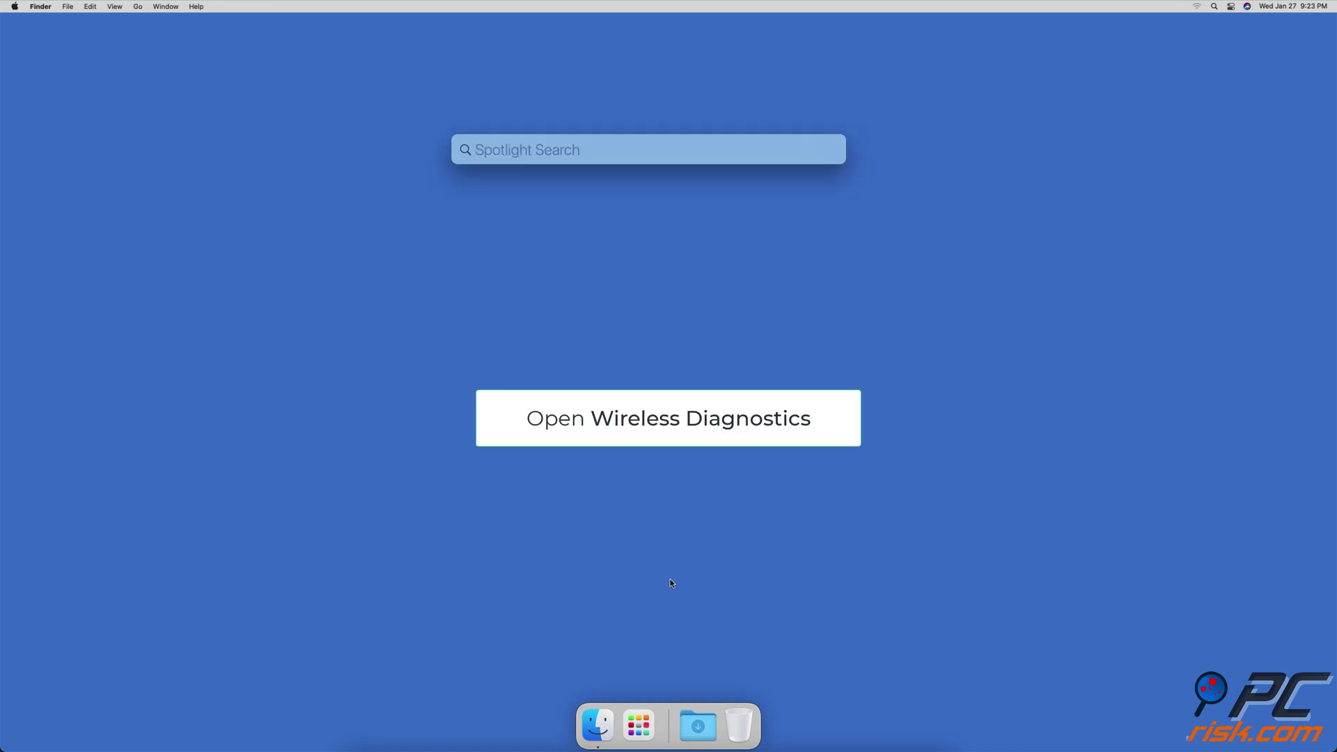
{"action": "type", "text": "wirel"}
{"action": "key", "text": "Return"}
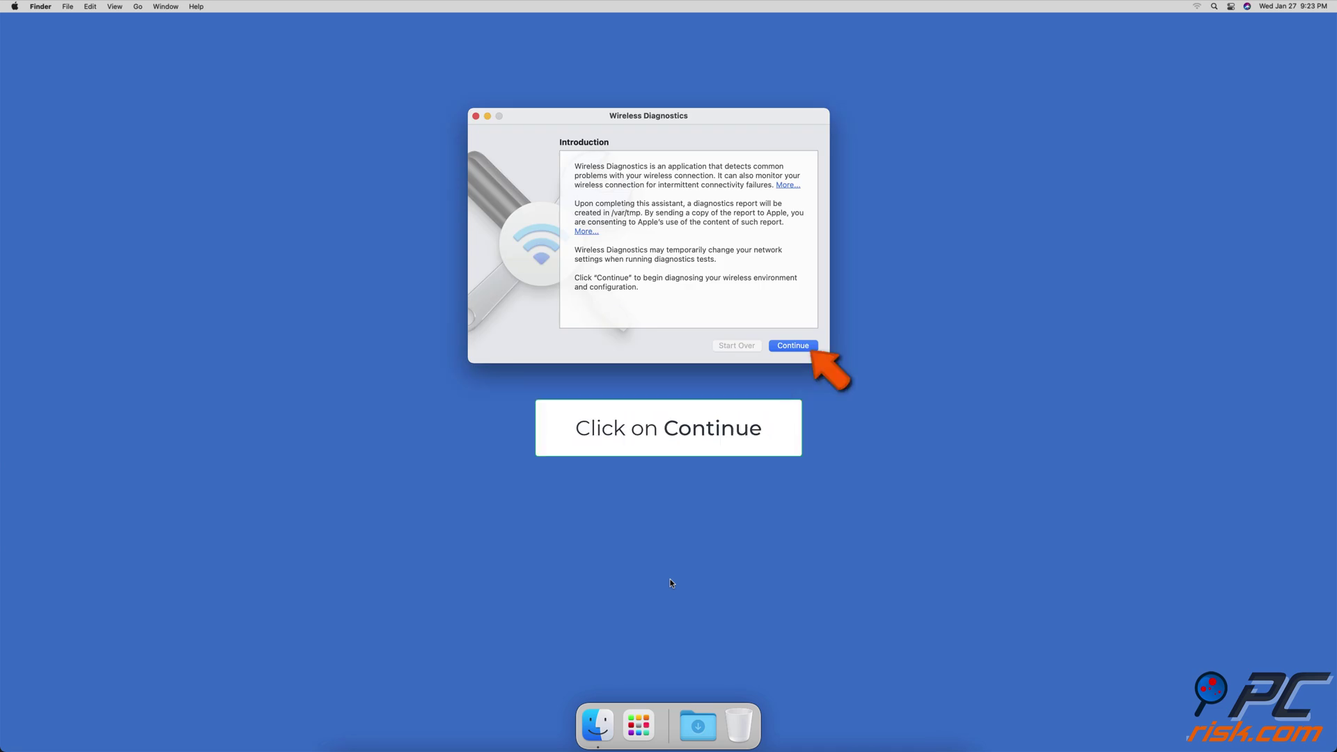
{"action": "left_click", "coordinate": [792, 346]}
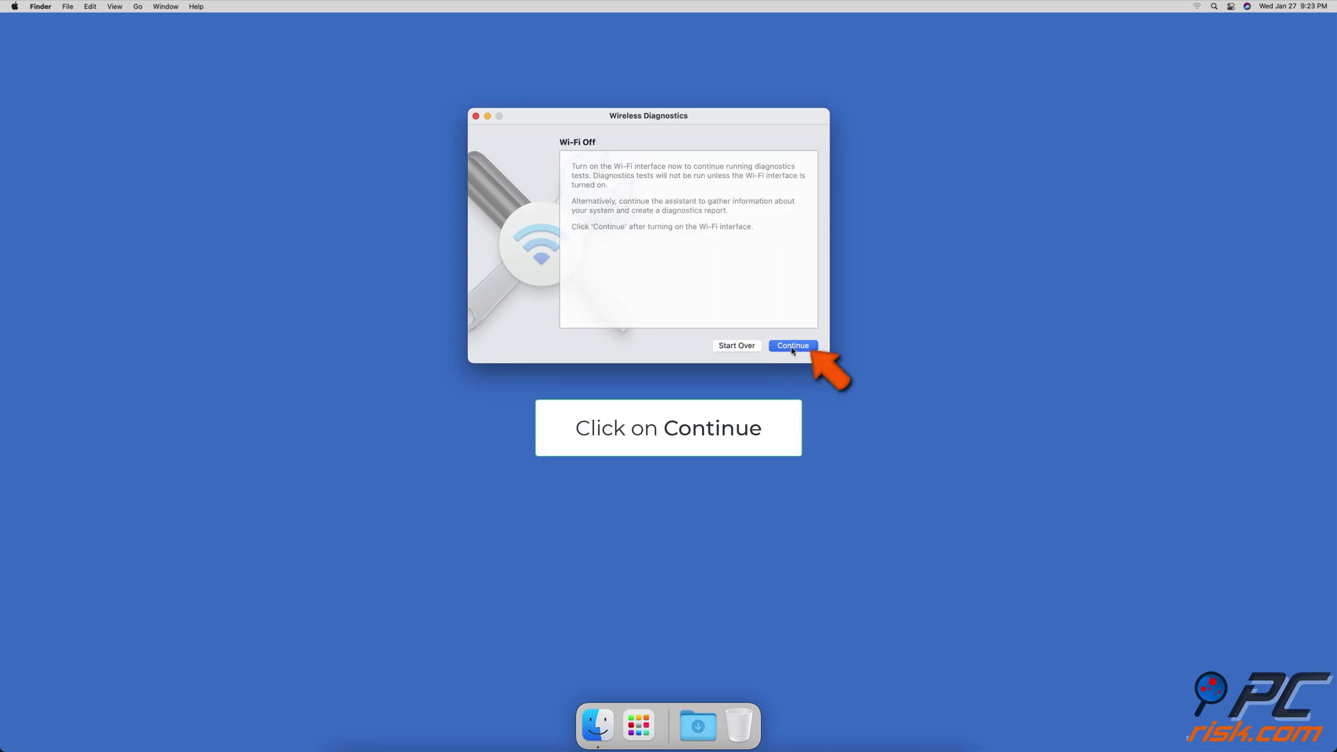
{"action": "left_click", "coordinate": [792, 346]}
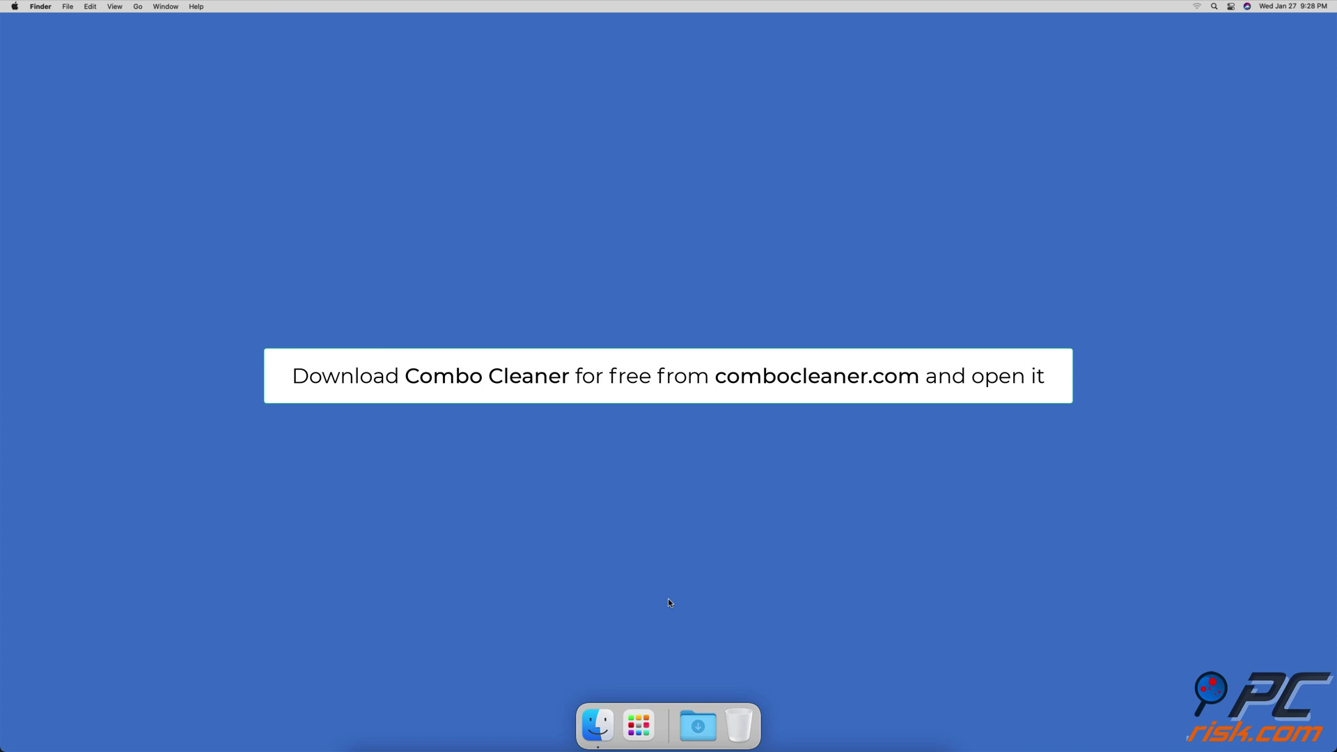
Launch Combo Cleaner, scan with Disk Cleaner, and remove 867 MB of caches and logs.
{"action": "key", "text": "super+space"}
{"action": "type", "text": "combo cleane"}
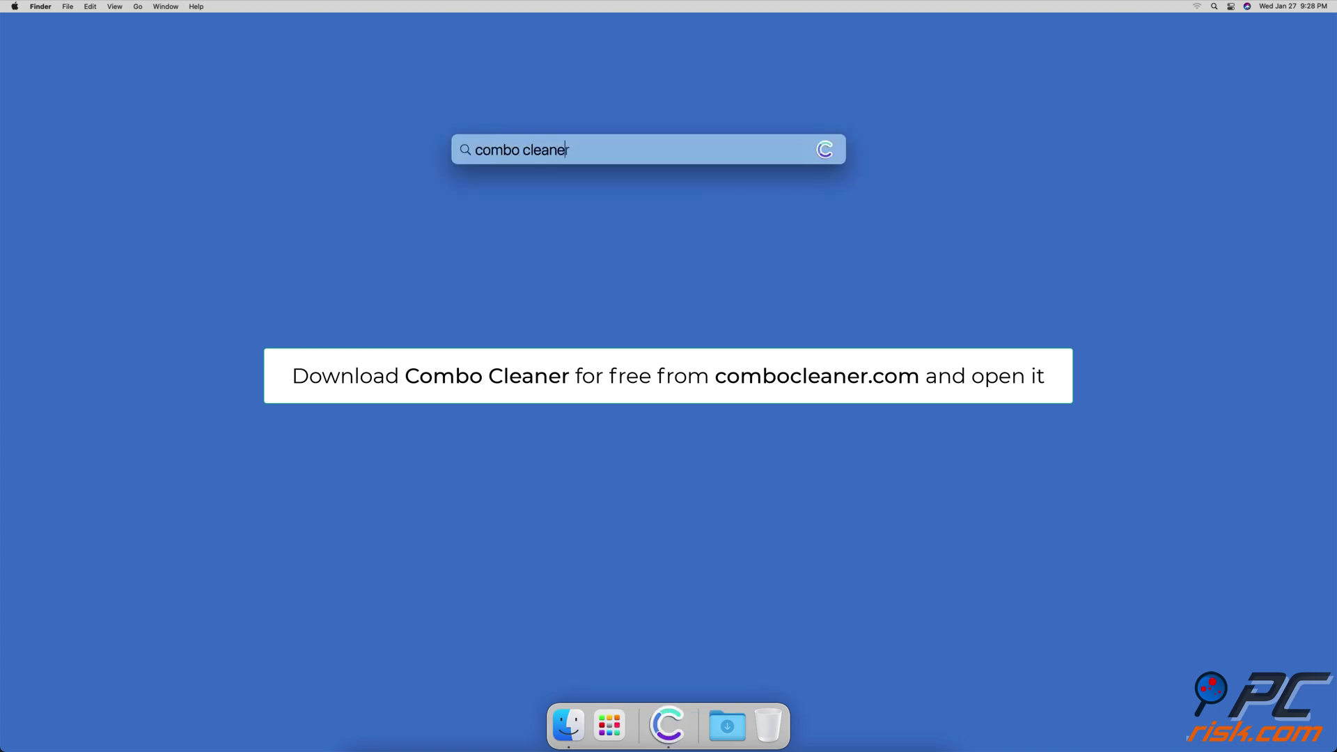
{"action": "key", "text": "Return"}
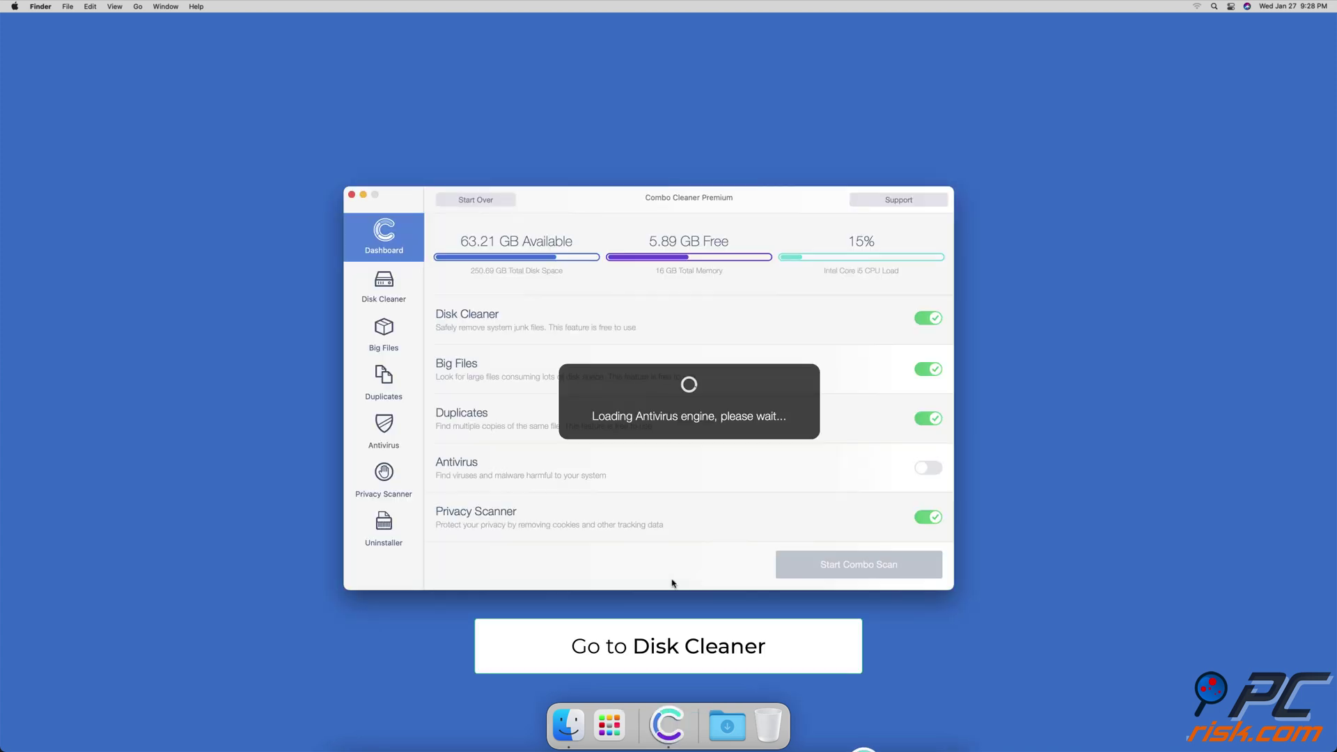
{"action": "left_click", "coordinate": [396, 301]}
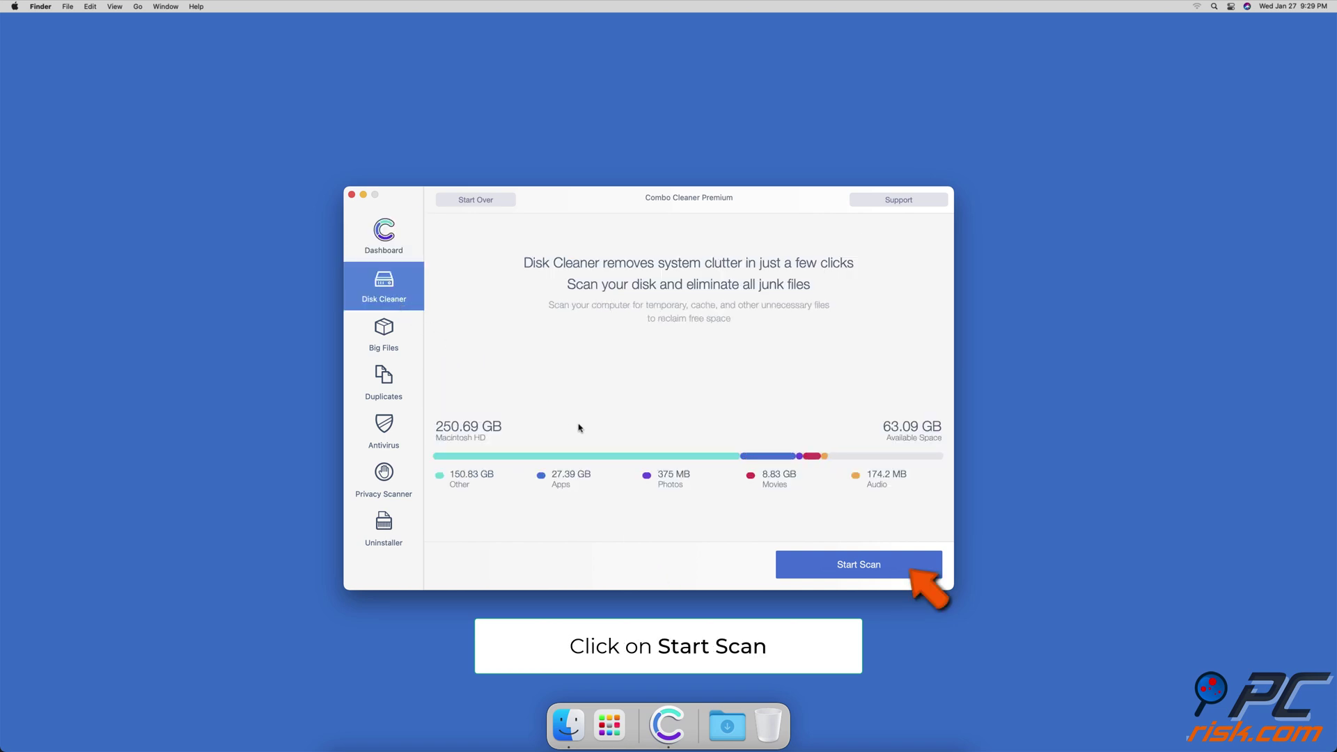
{"action": "left_click", "coordinate": [832, 564]}
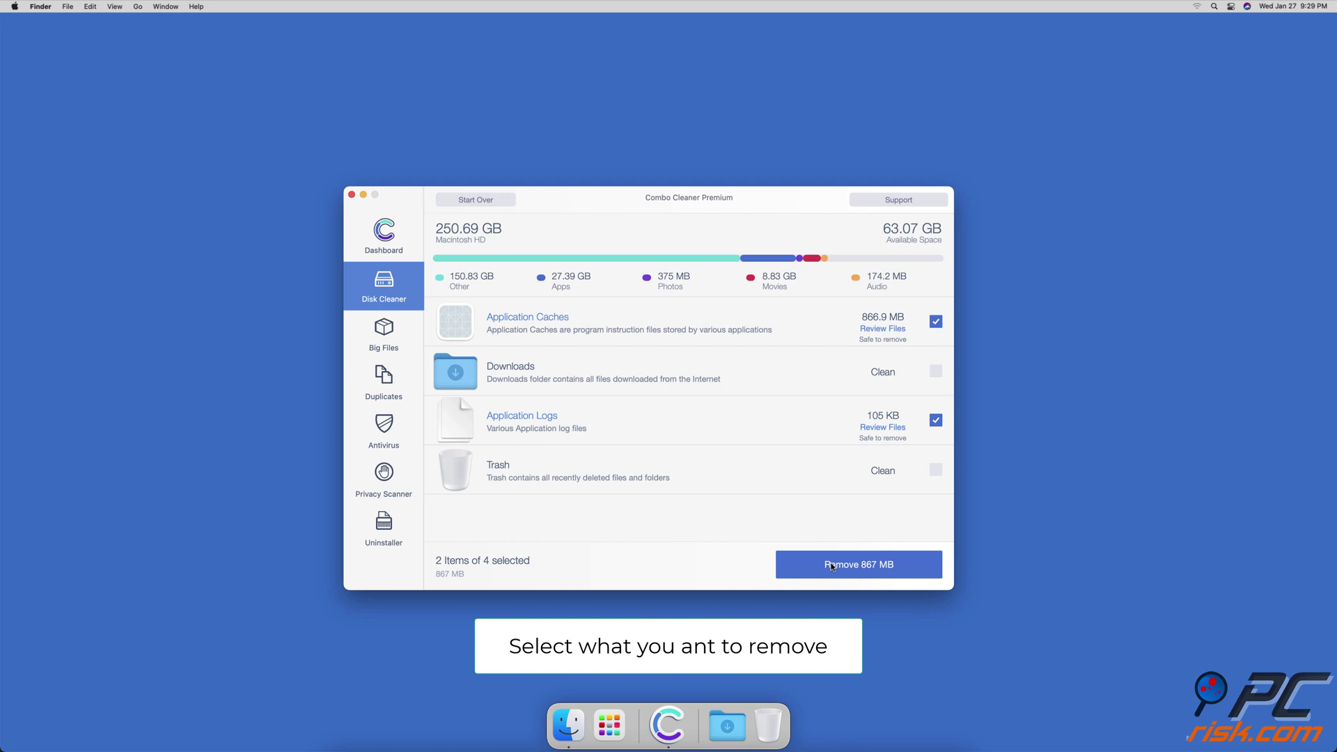
{"action": "left_click", "coordinate": [832, 564]}
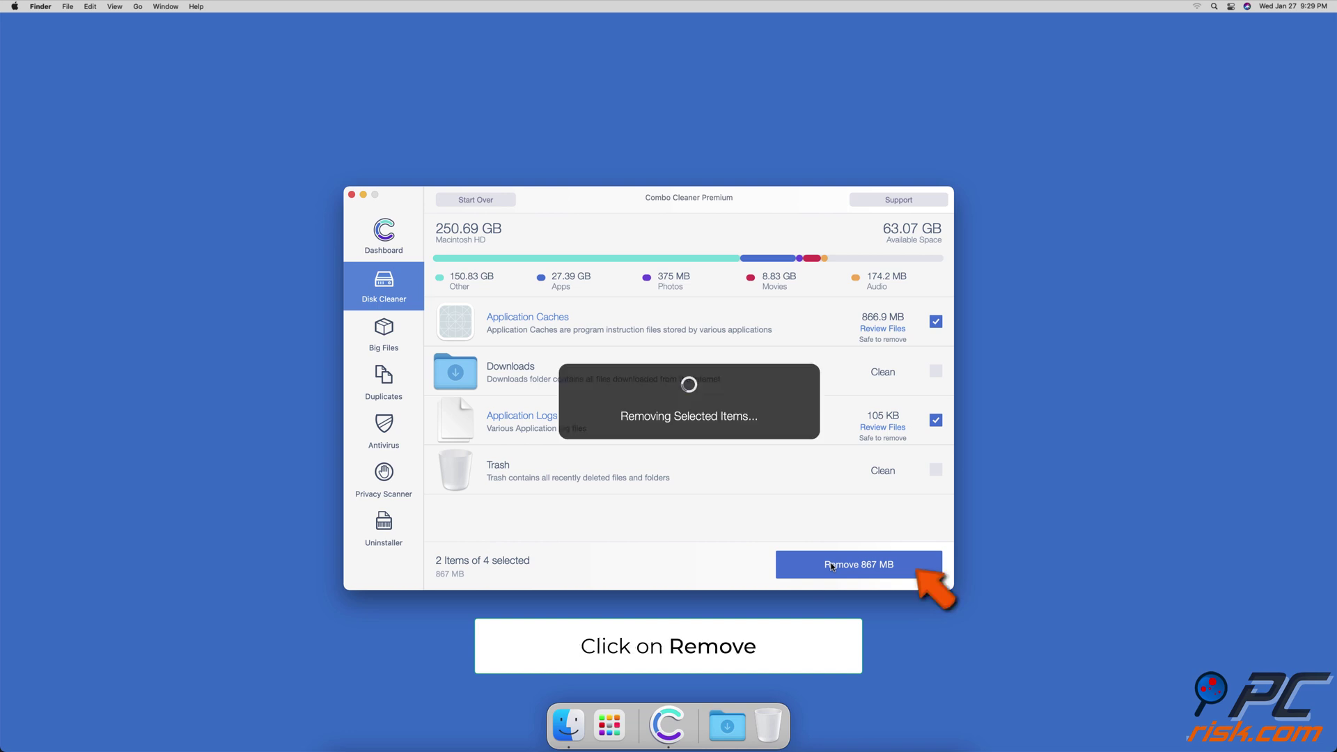
Run a Big Files scan, which finds 93 files totalling 117.17 GB, then go to Duplicates.
{"action": "left_click", "coordinate": [390, 350]}
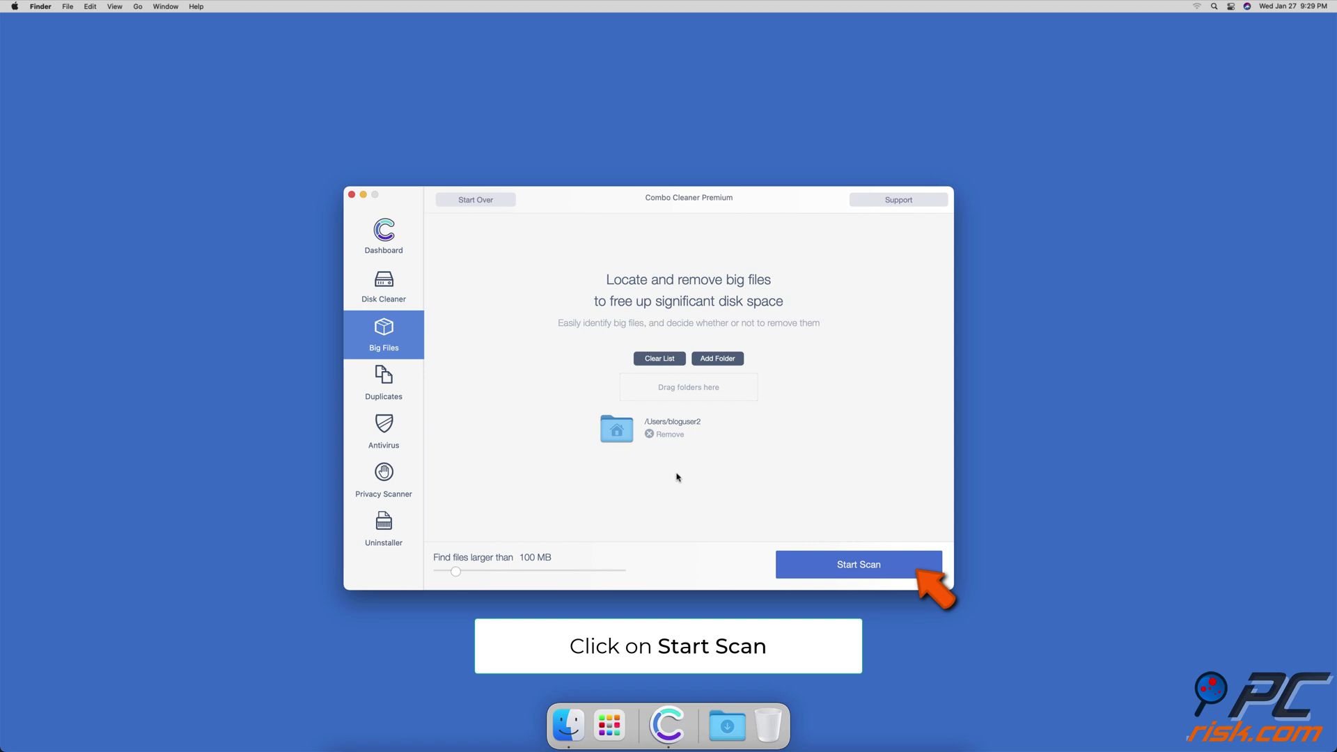
{"action": "left_click", "coordinate": [797, 555]}
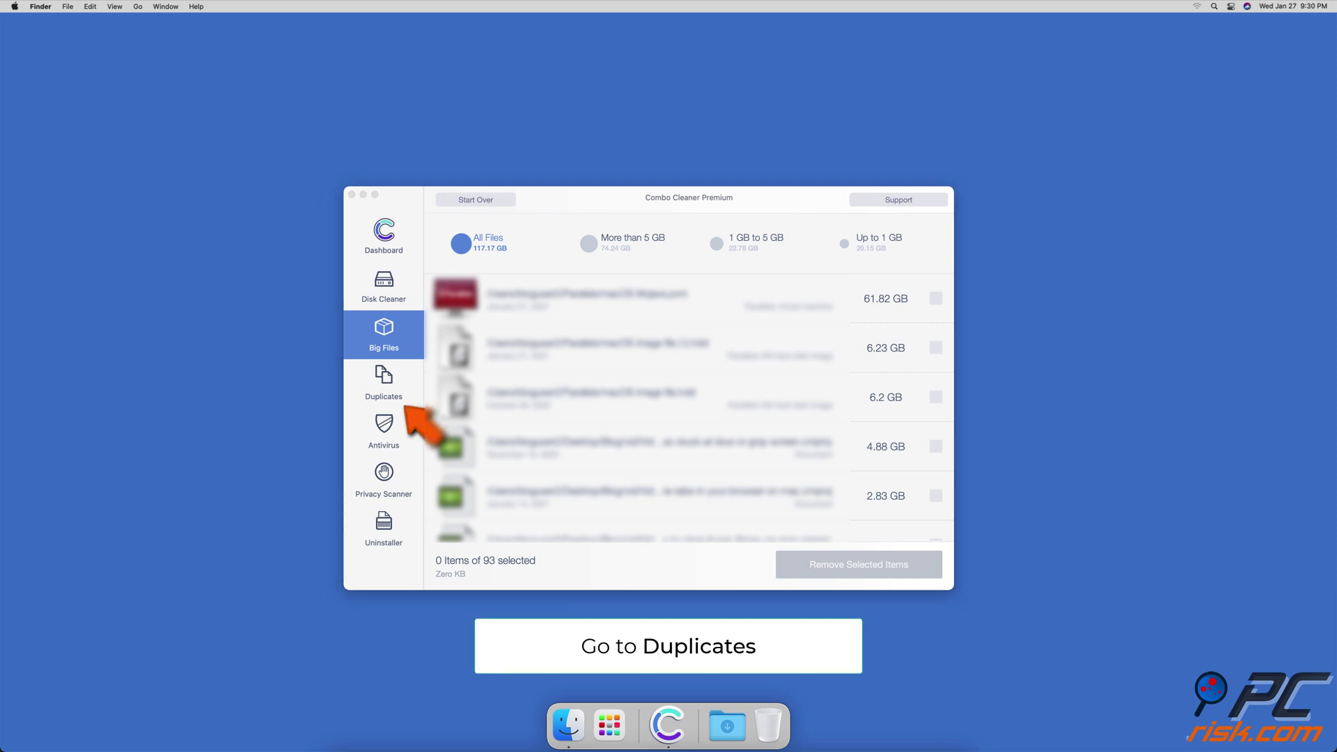
{"action": "left_click", "coordinate": [398, 401]}
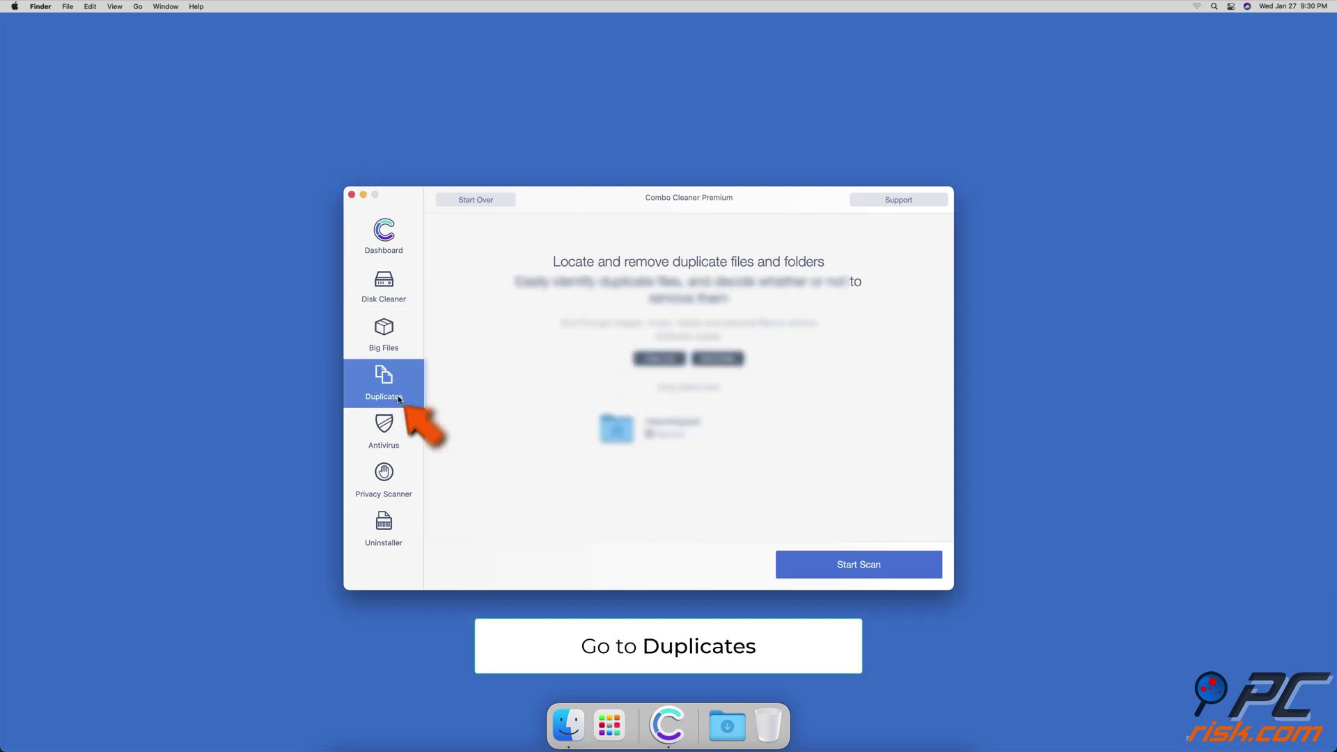
Scan for duplicate files, then run a Privacy Scanner scan for browsing data.
{"action": "left_click", "coordinate": [810, 559]}
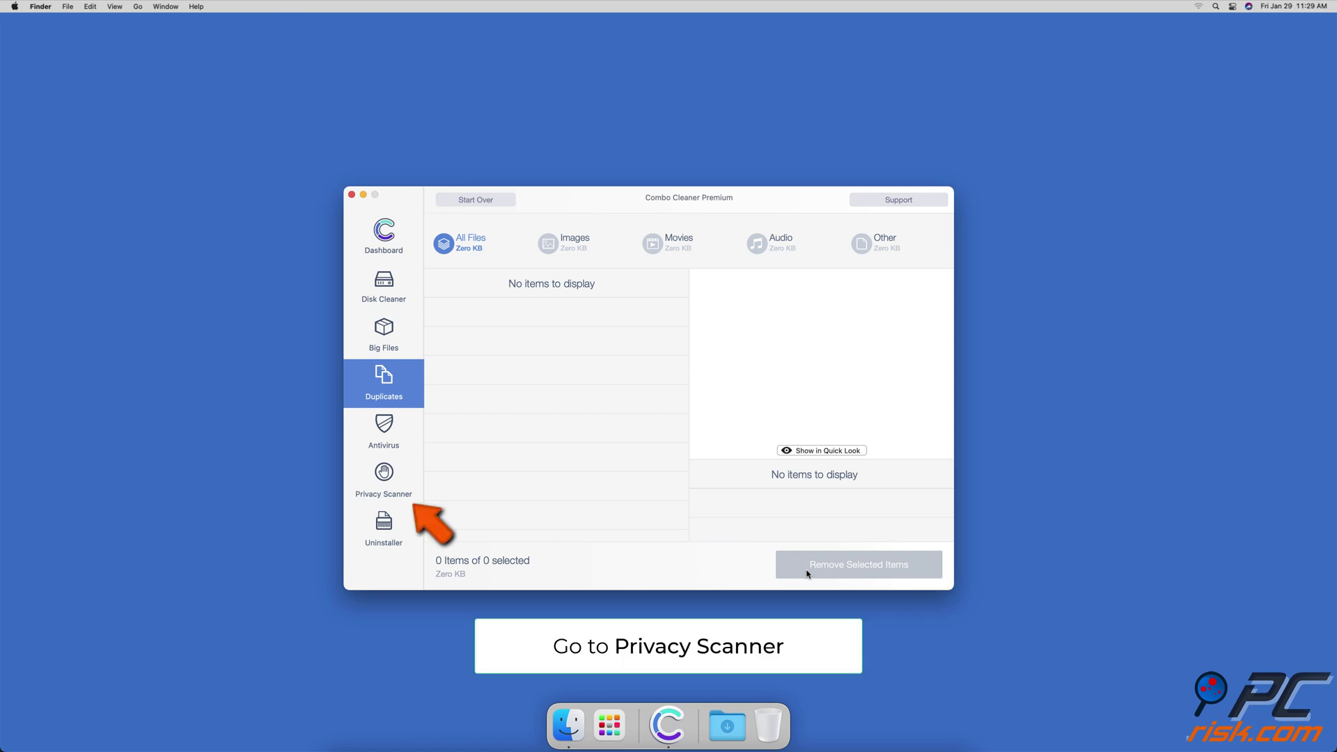
{"action": "left_click", "coordinate": [413, 481]}
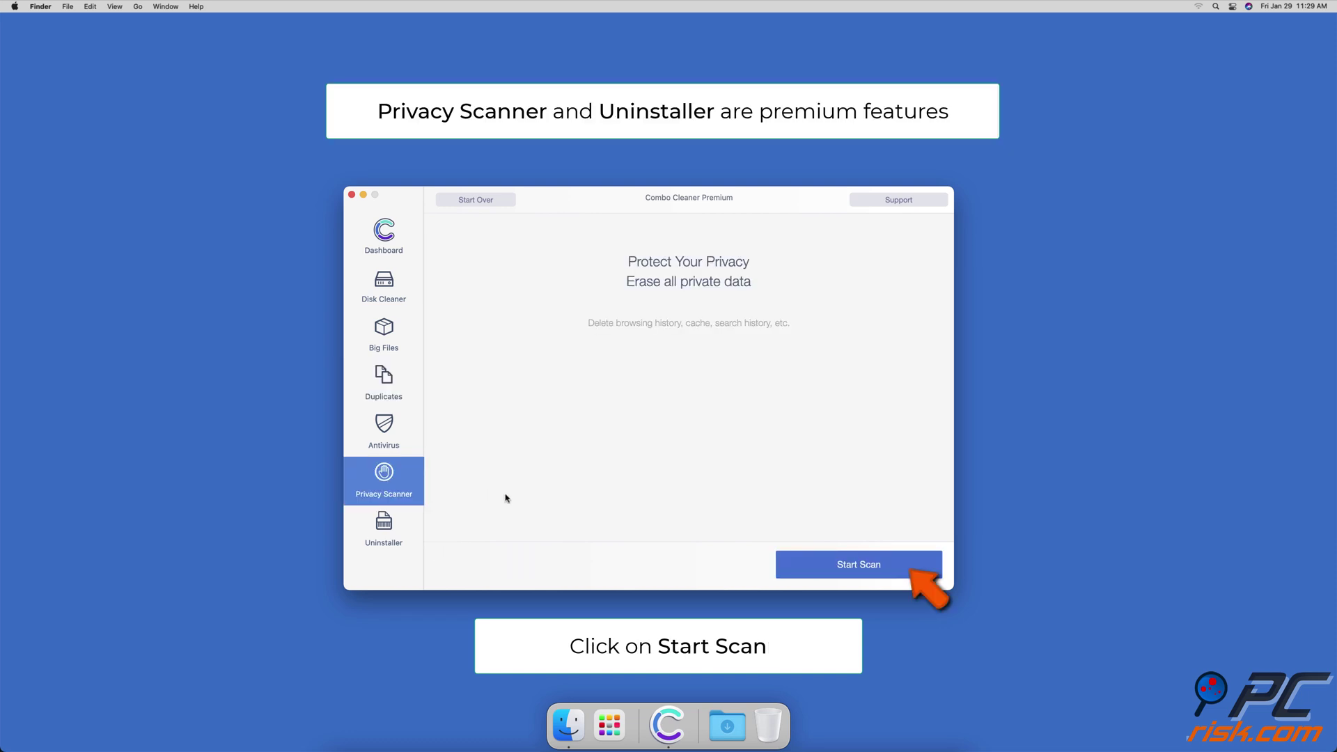
{"action": "left_click", "coordinate": [787, 561]}
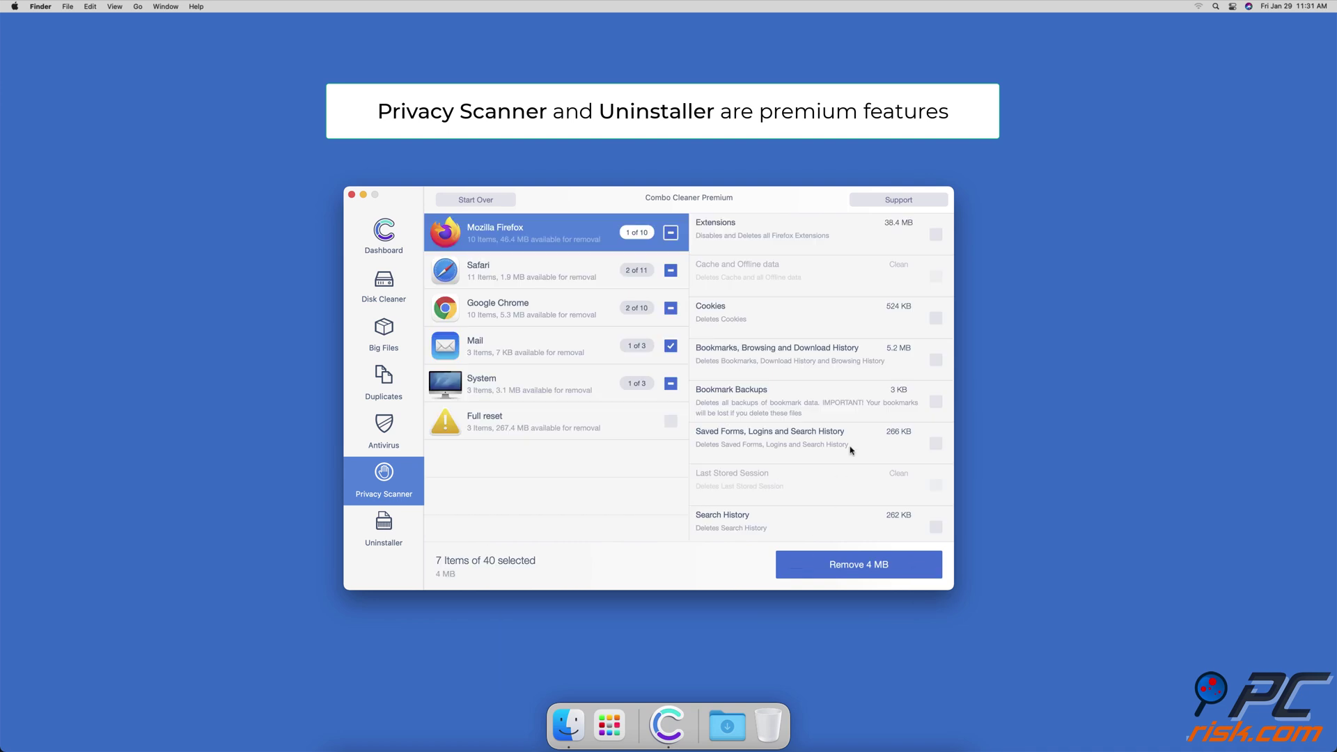
Select Firefox cookies, history and bookmark backups, and remove 9.7 MB of privacy data.
{"action": "left_click", "coordinate": [936, 318]}
{"action": "left_click", "coordinate": [937, 361]}
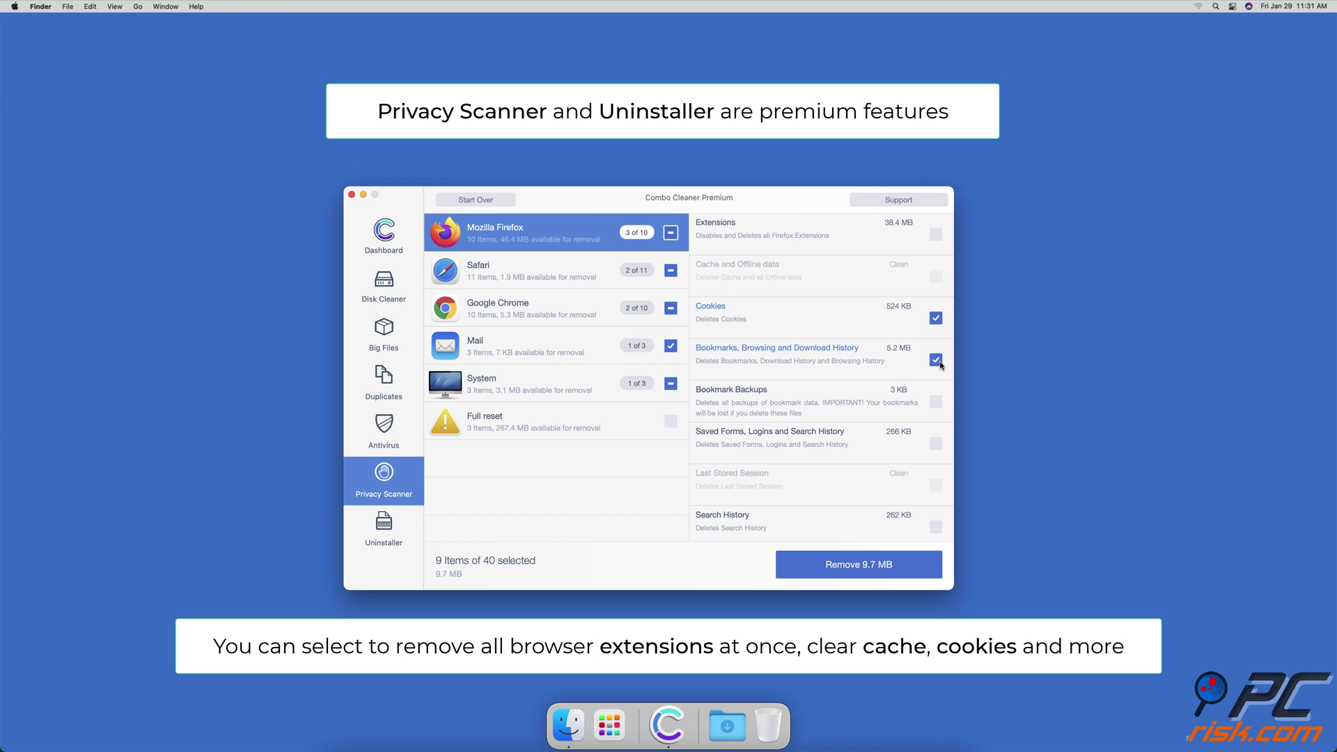
{"action": "left_click", "coordinate": [936, 403]}
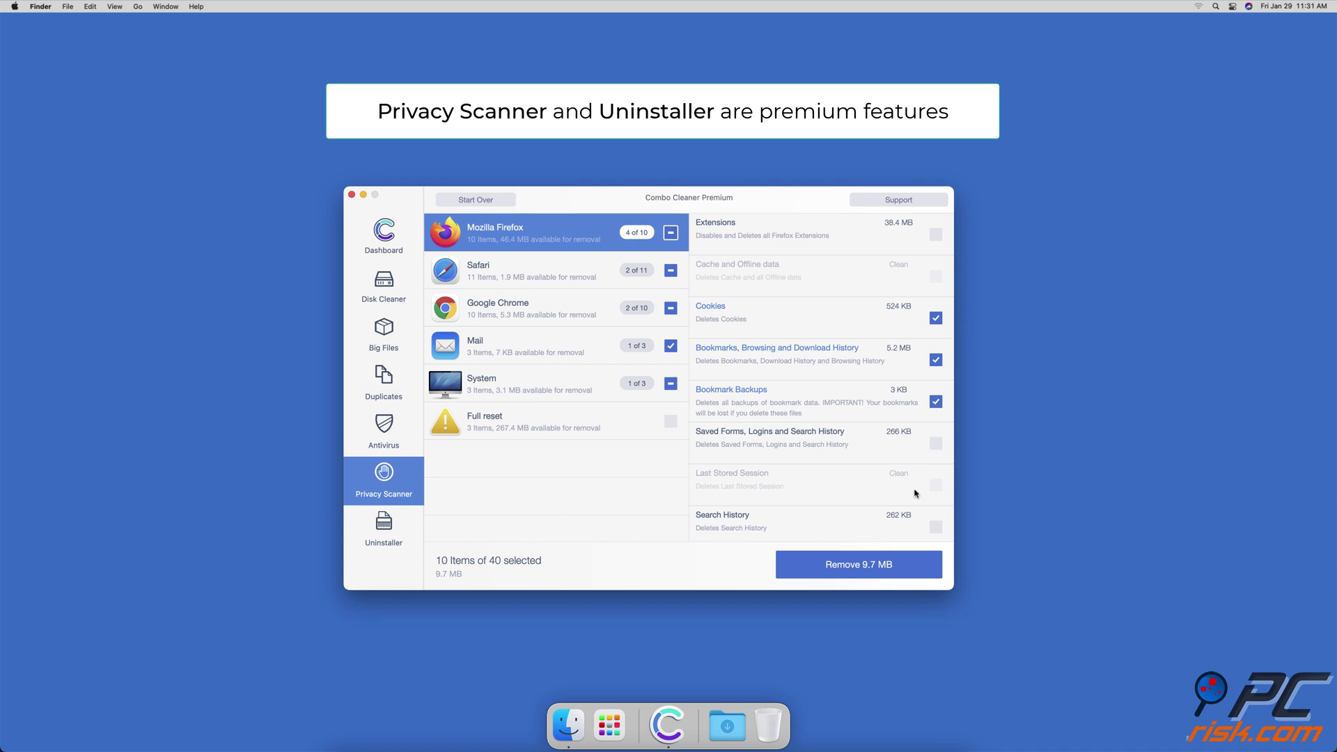
{"action": "left_click", "coordinate": [912, 569]}
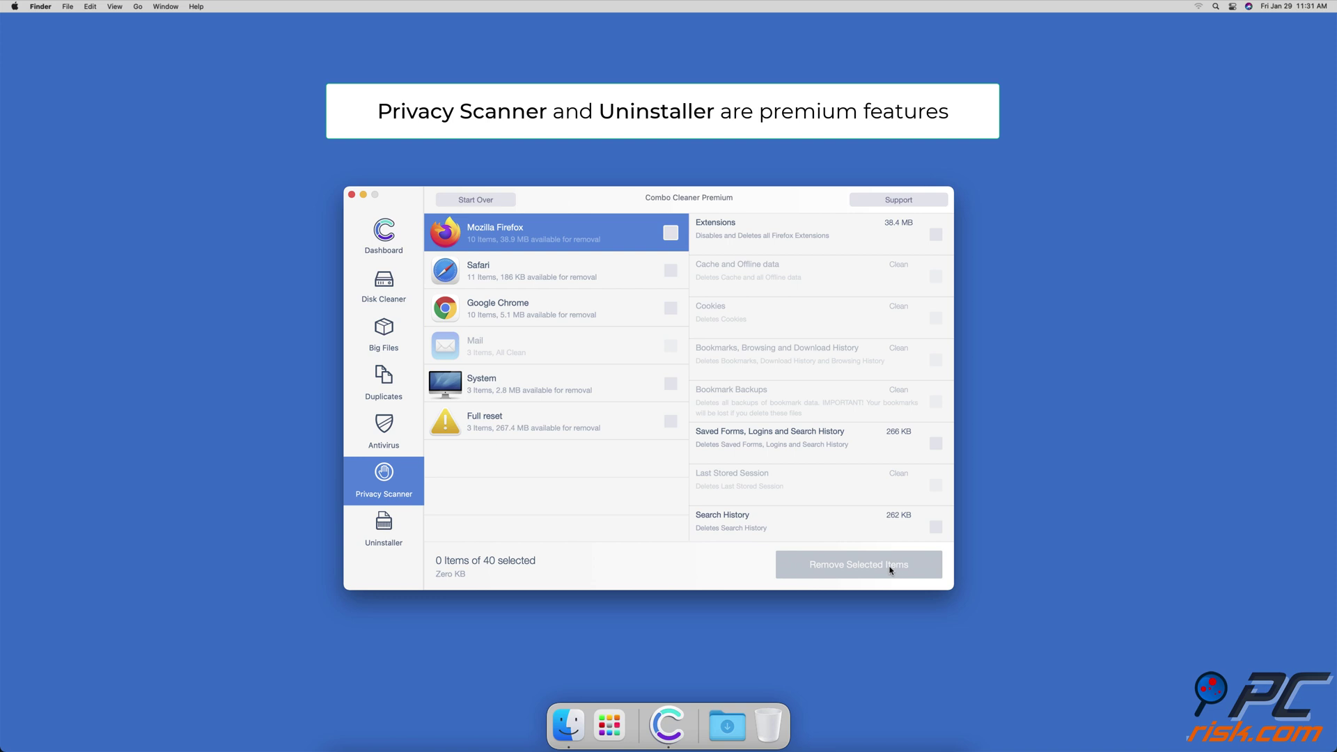
Run an Uninstaller scan of installed apps and their leftover files.
{"action": "left_click", "coordinate": [404, 531]}
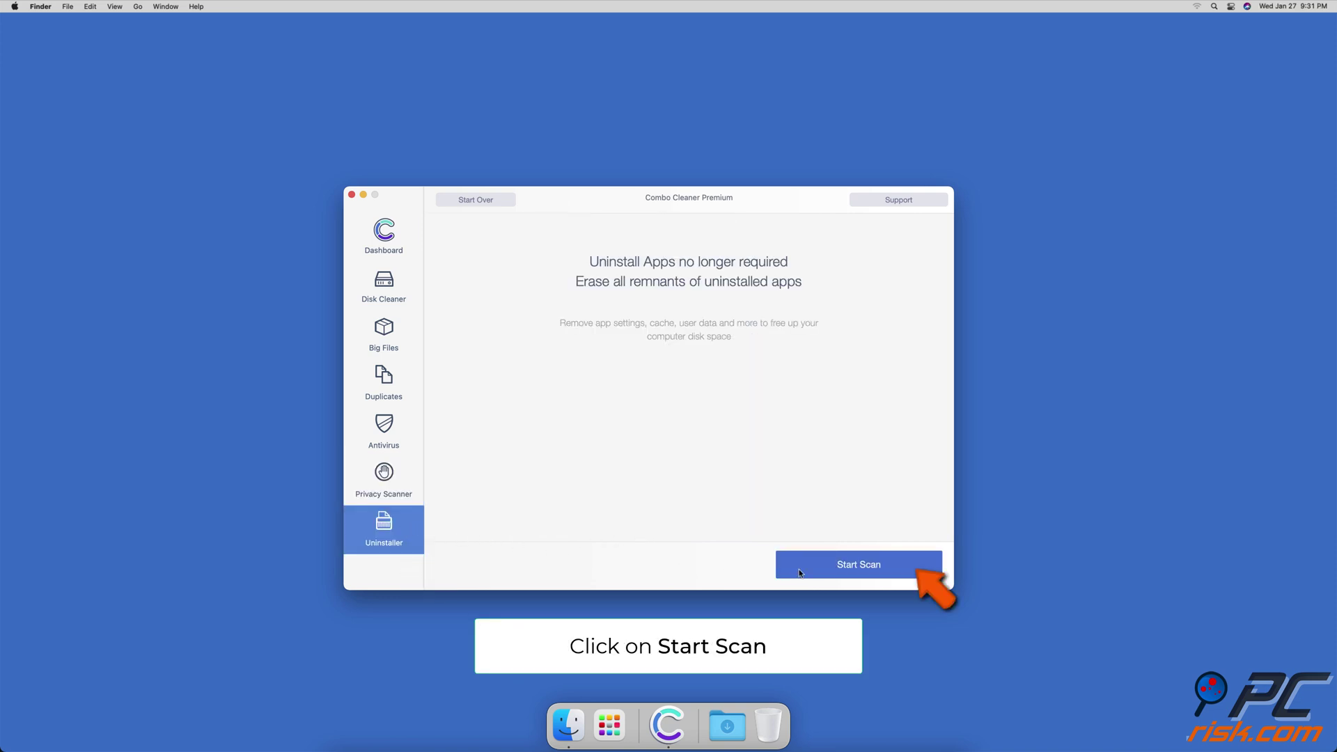
{"action": "left_click", "coordinate": [800, 573]}
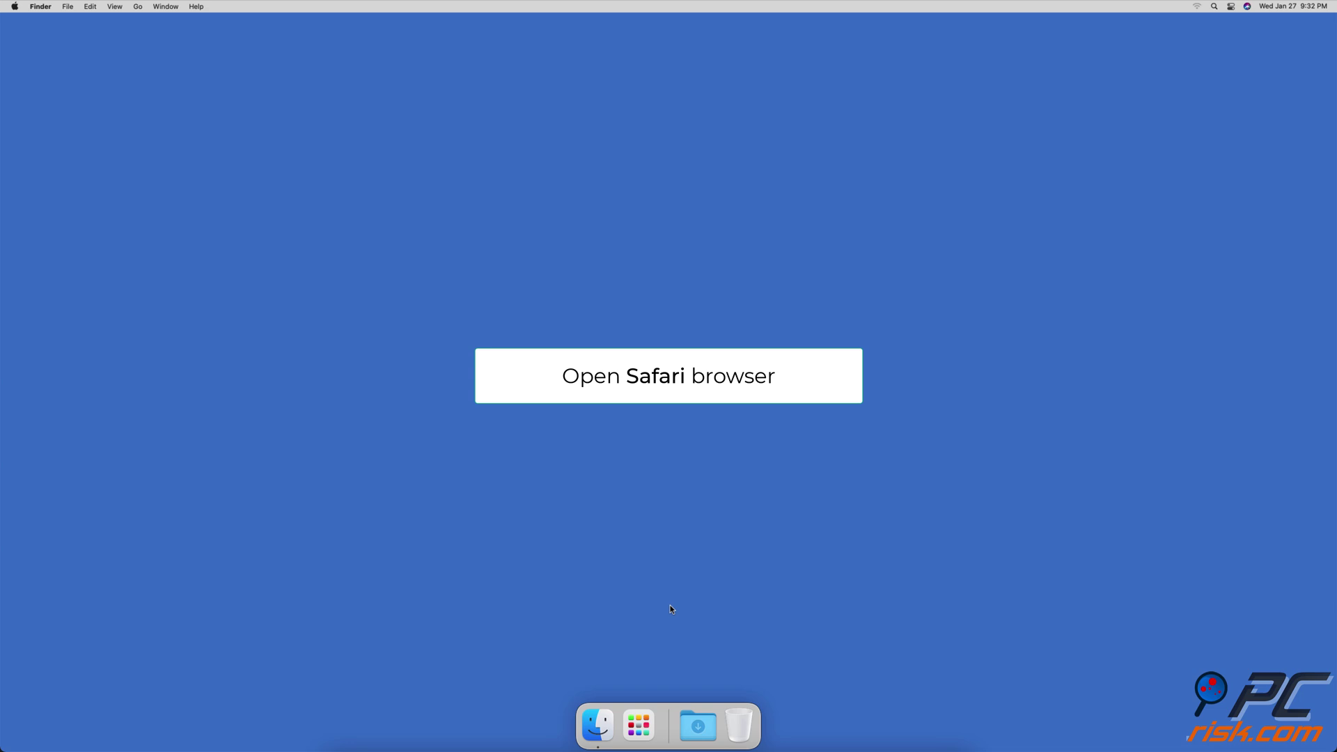
Launch Safari from Spotlight and open its Preferences.
{"action": "key", "text": "super+space"}
{"action": "type", "text": "safari"}
{"action": "key", "text": "Return"}
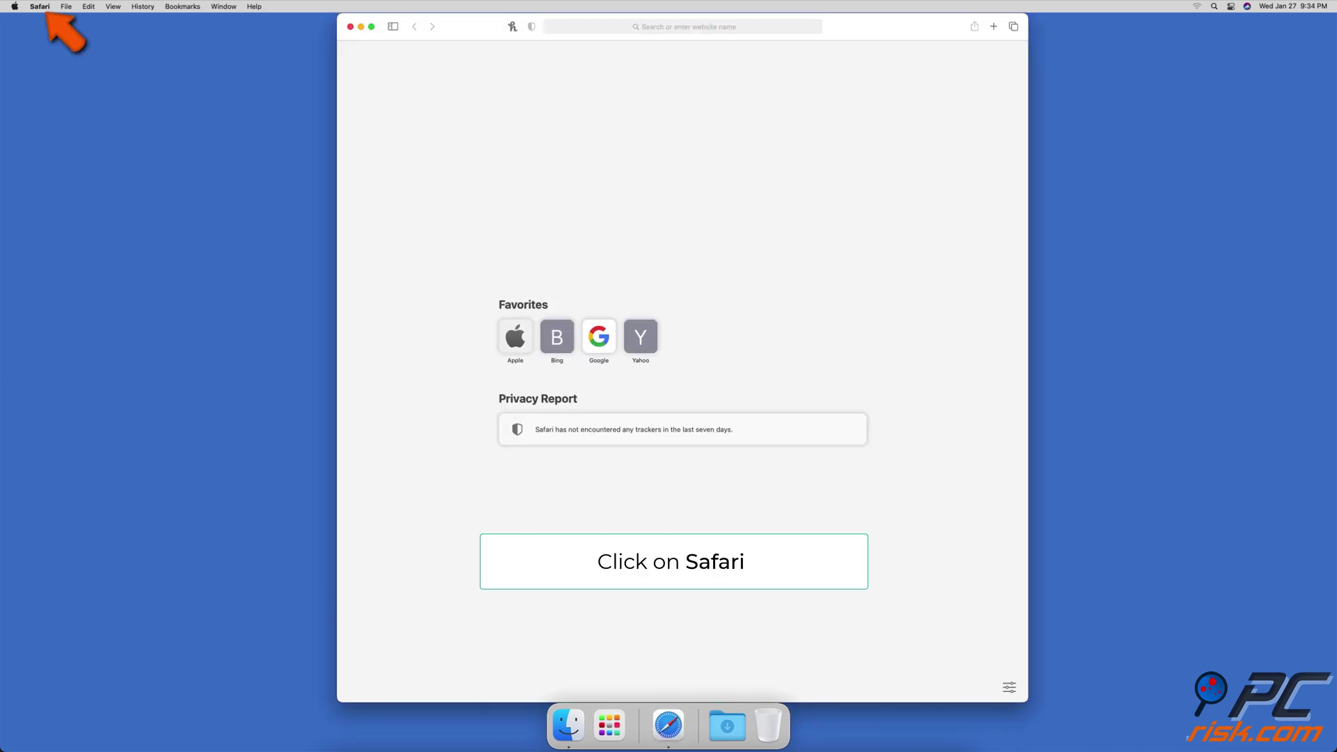
{"action": "left_click", "coordinate": [28, 9]}
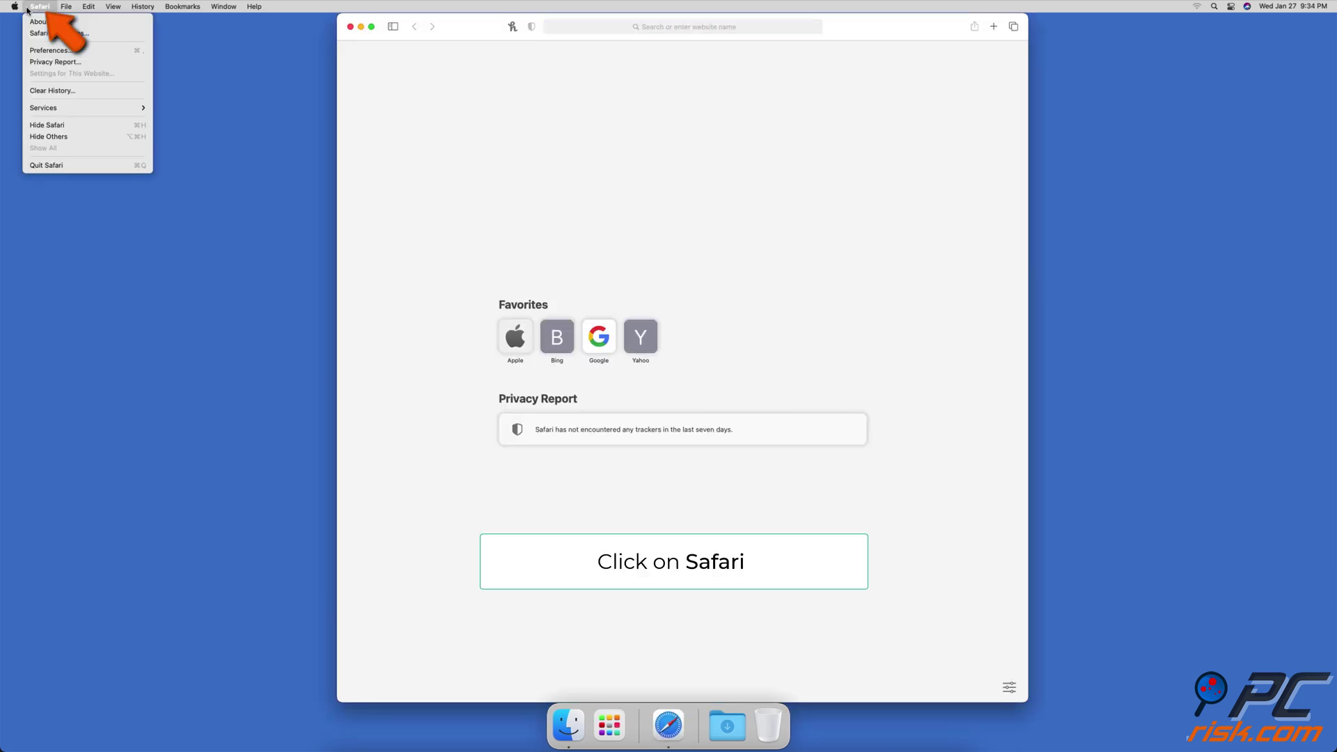
{"action": "left_click", "coordinate": [93, 52]}
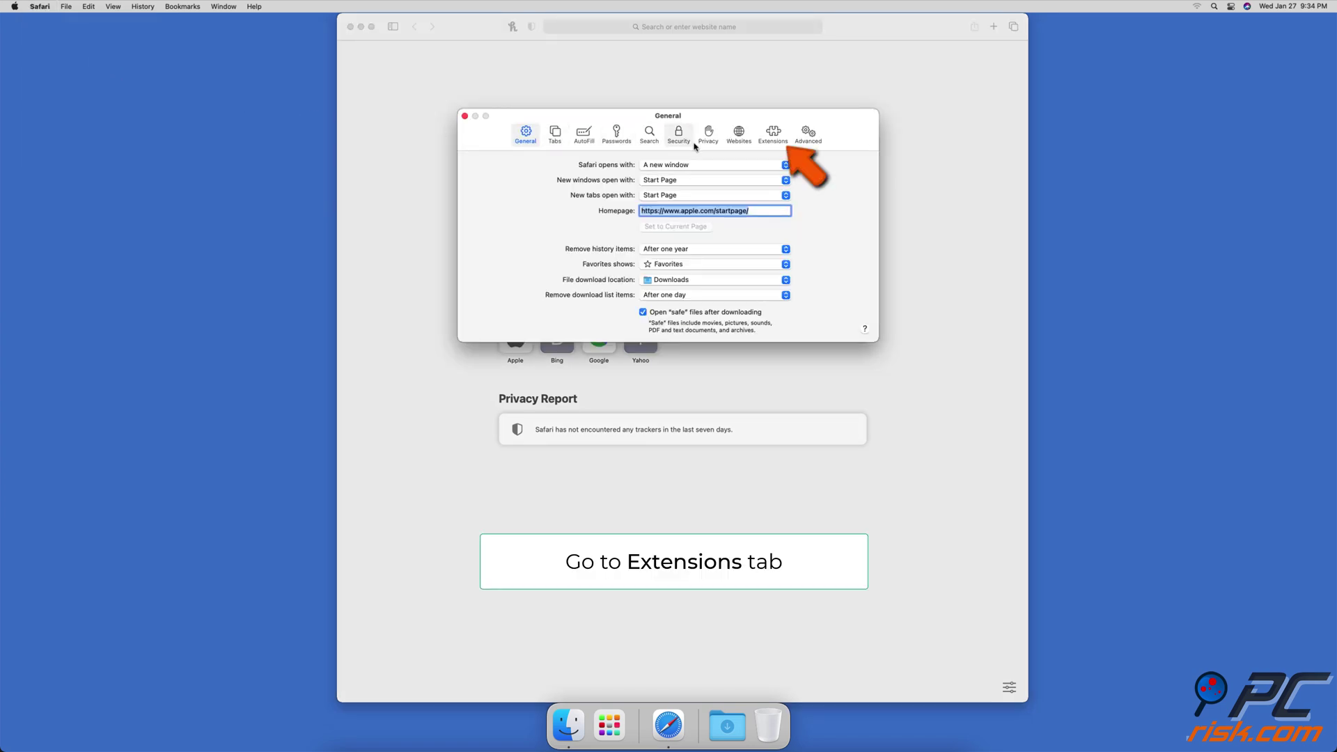
Disable the Honey extension in Extensions settings and start uninstalling it.
{"action": "left_click", "coordinate": [773, 148]}
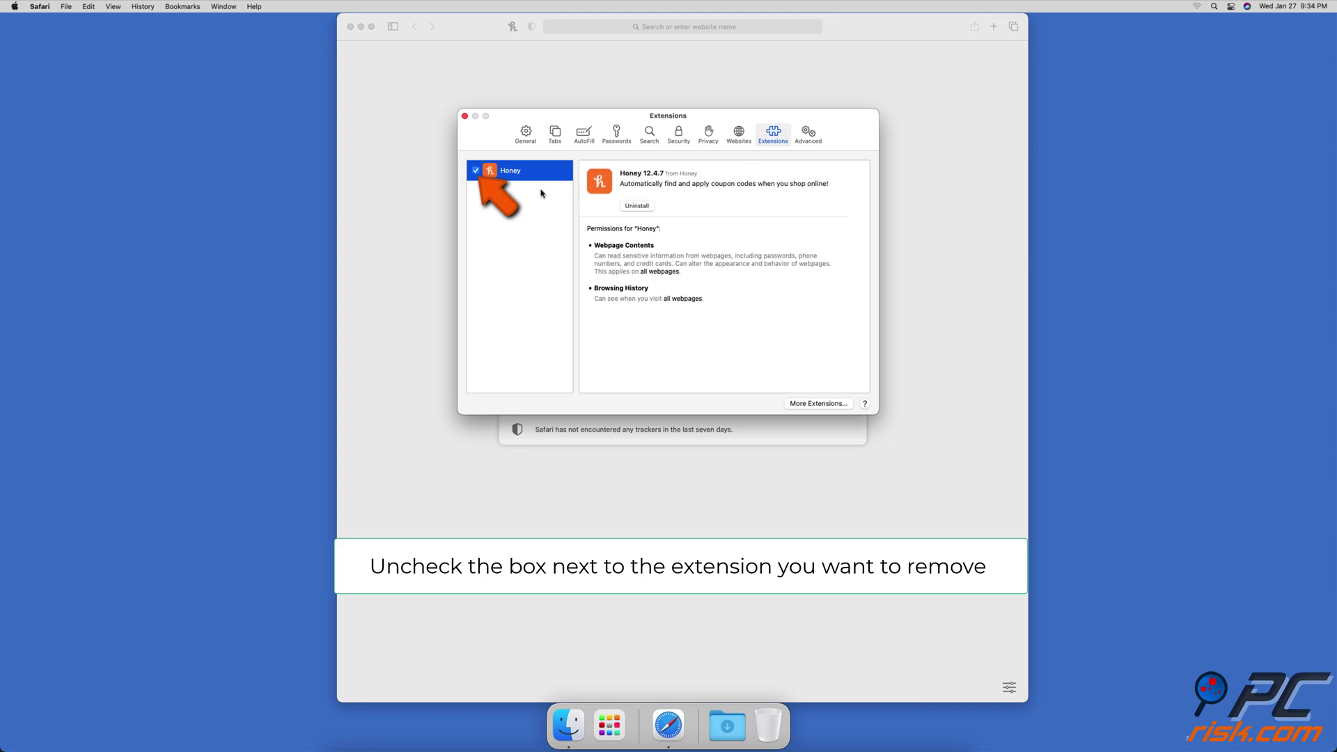
{"action": "left_click", "coordinate": [475, 171]}
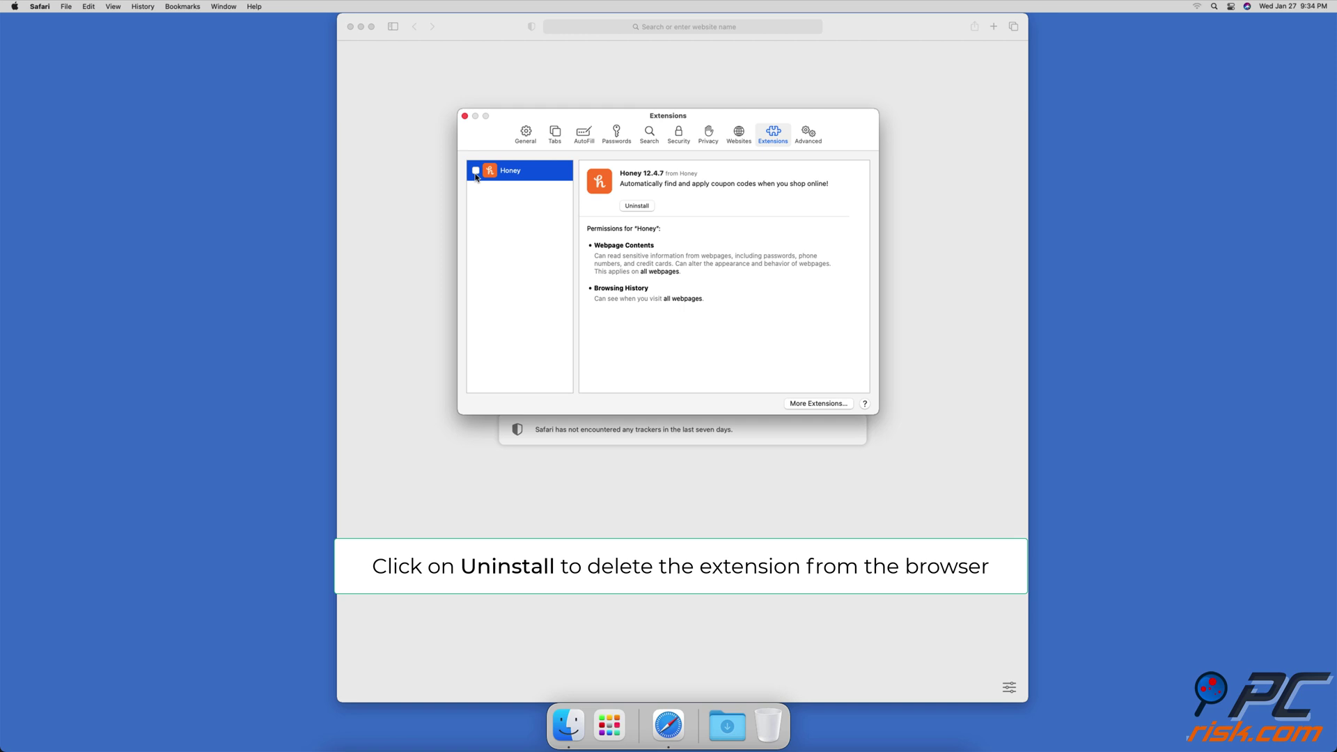
{"action": "left_click", "coordinate": [637, 206]}
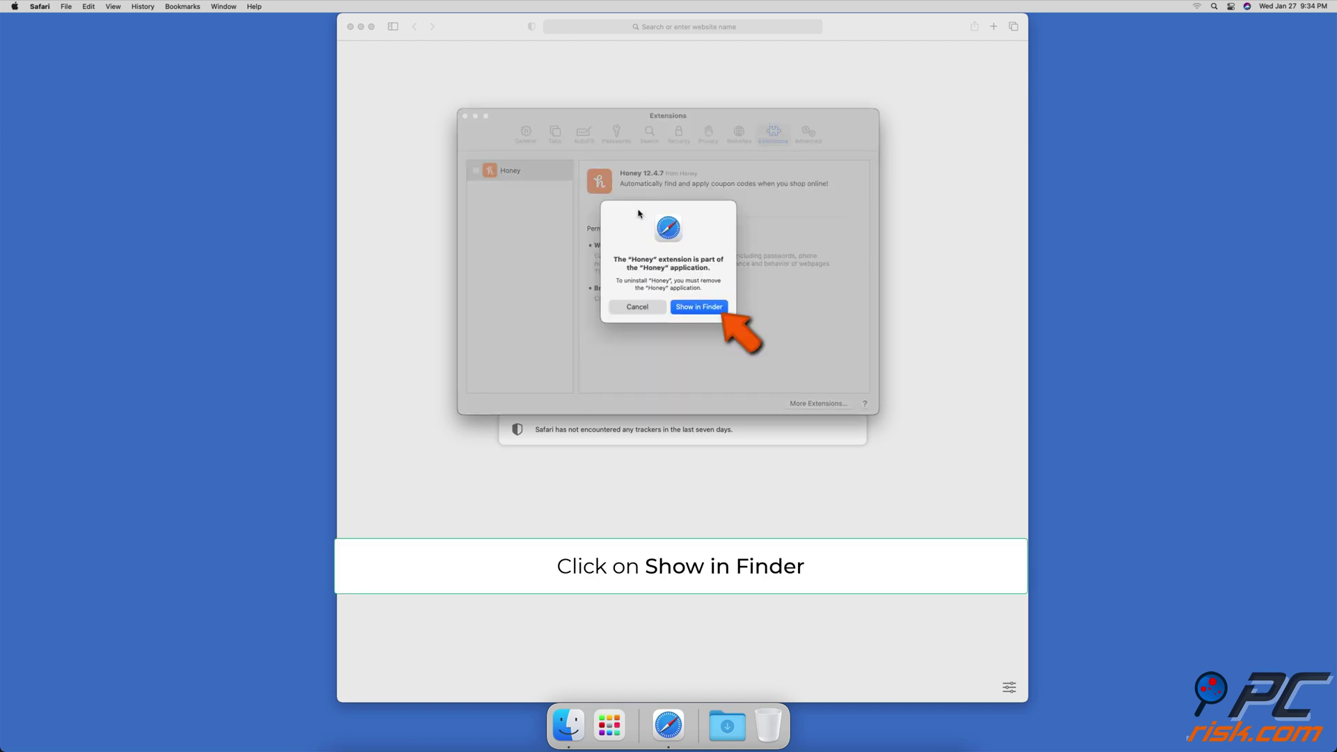
Reveal the Honey app in Finder, move it to the Trash, and permanently empty the Trash.
{"action": "left_click", "coordinate": [694, 311]}
{"action": "left_click_drag", "start_coordinate": [694, 201], "coordinate": [771, 730]}
{"action": "right_click", "coordinate": [772, 729]}
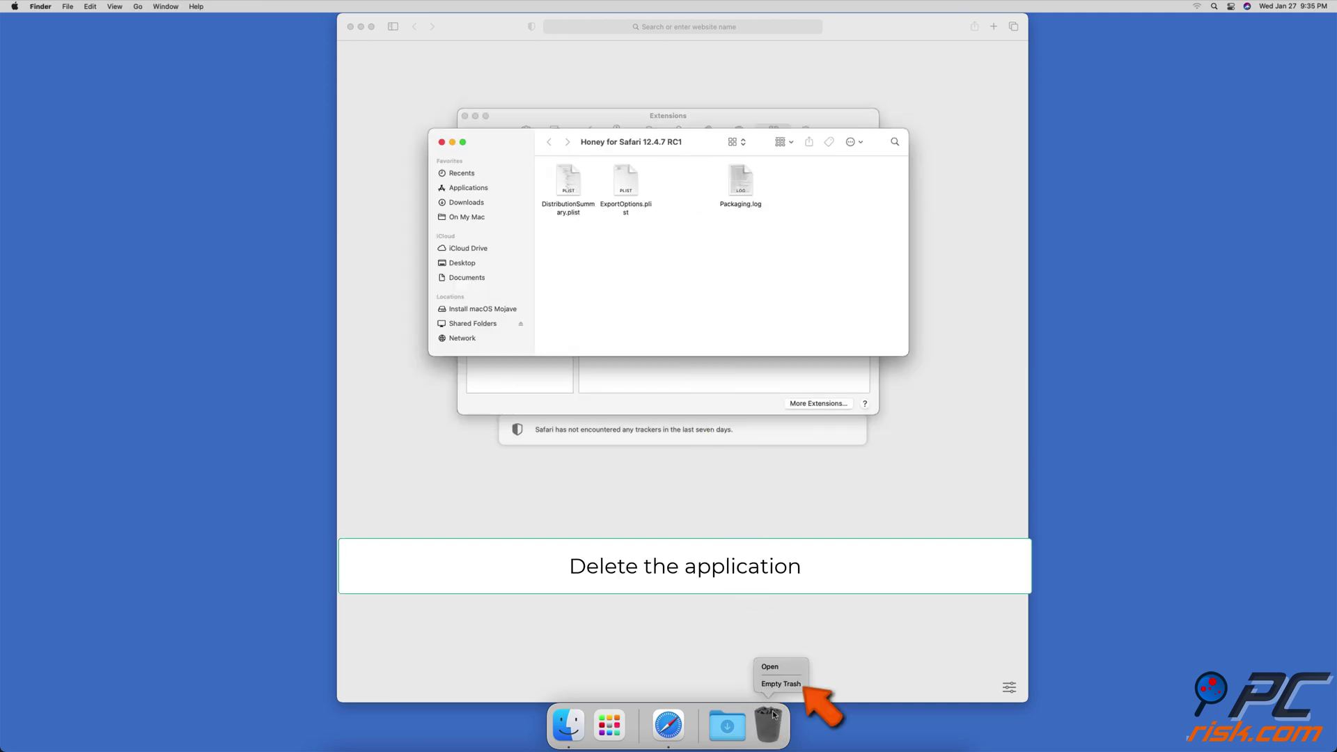
{"action": "left_click", "coordinate": [779, 600]}
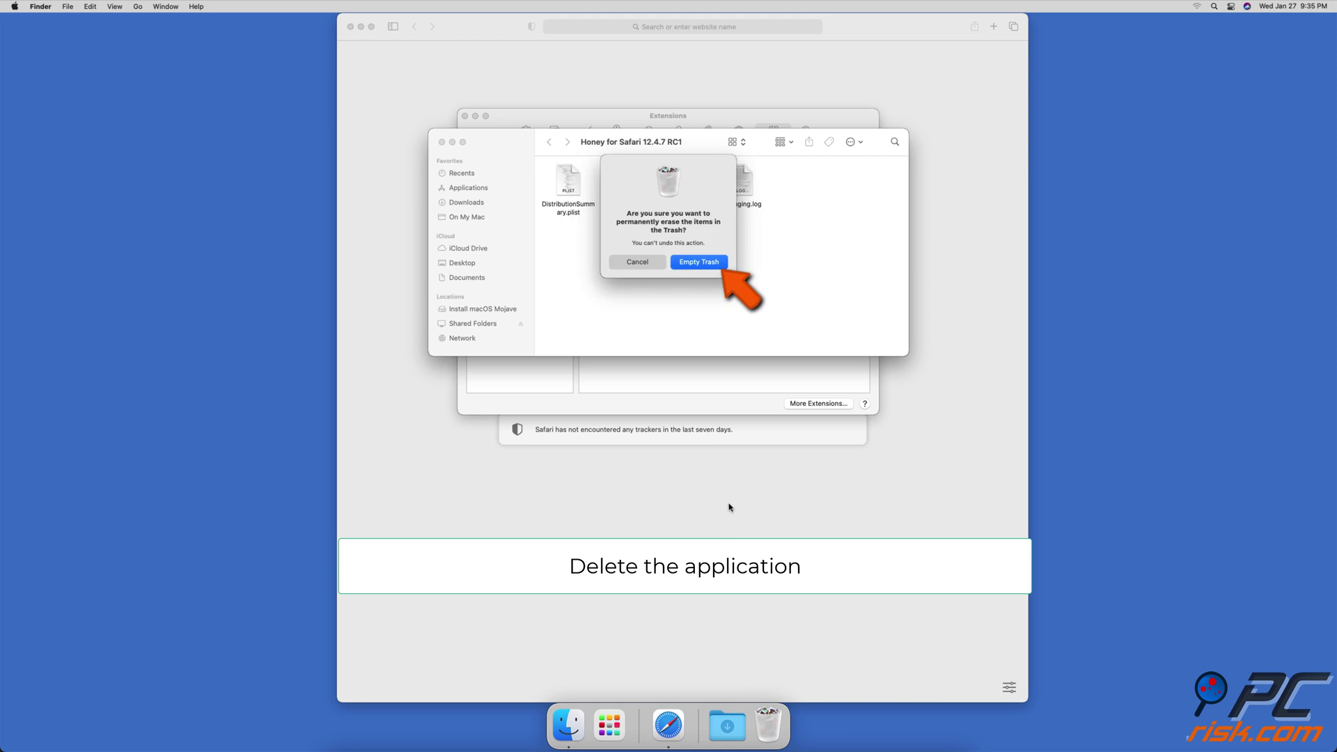
{"action": "left_click", "coordinate": [710, 263]}
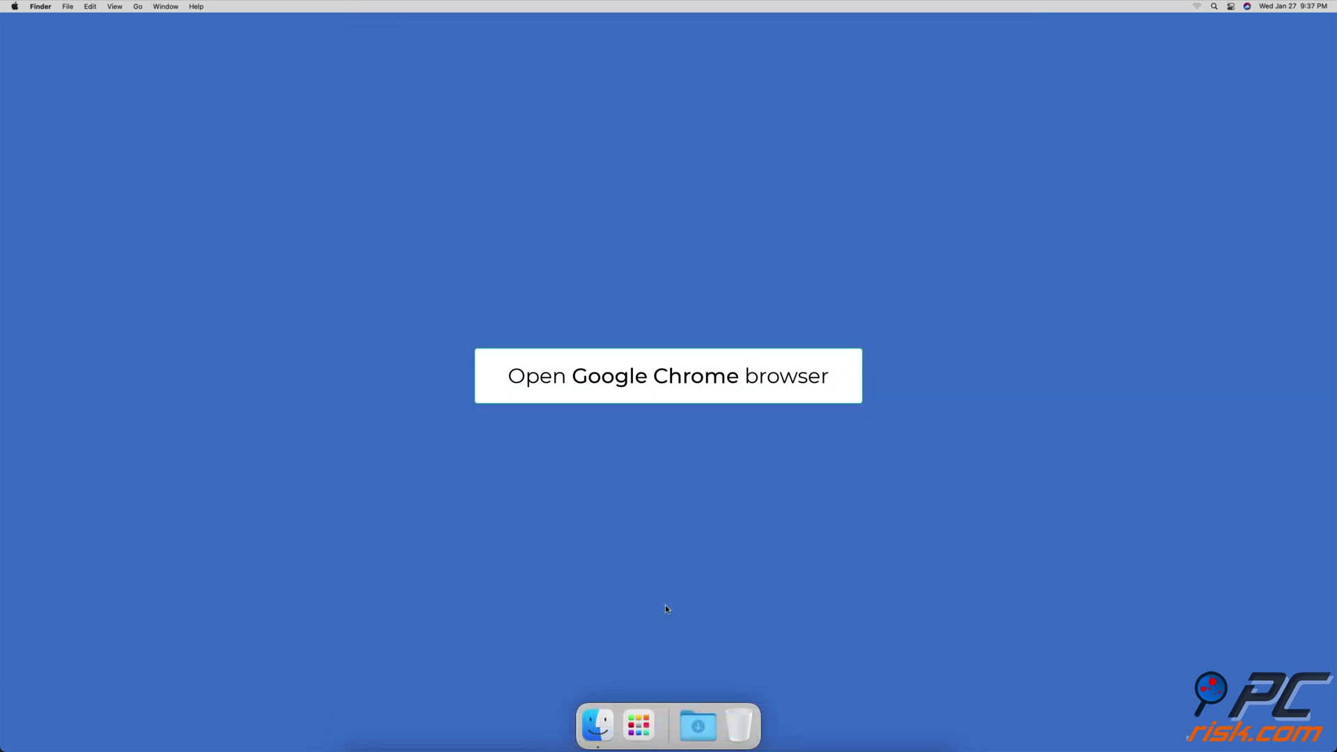
Launch Google Chrome and open its Extensions page under More Tools.
{"action": "key", "text": "super+space"}
{"action": "type", "text": "chrome"}
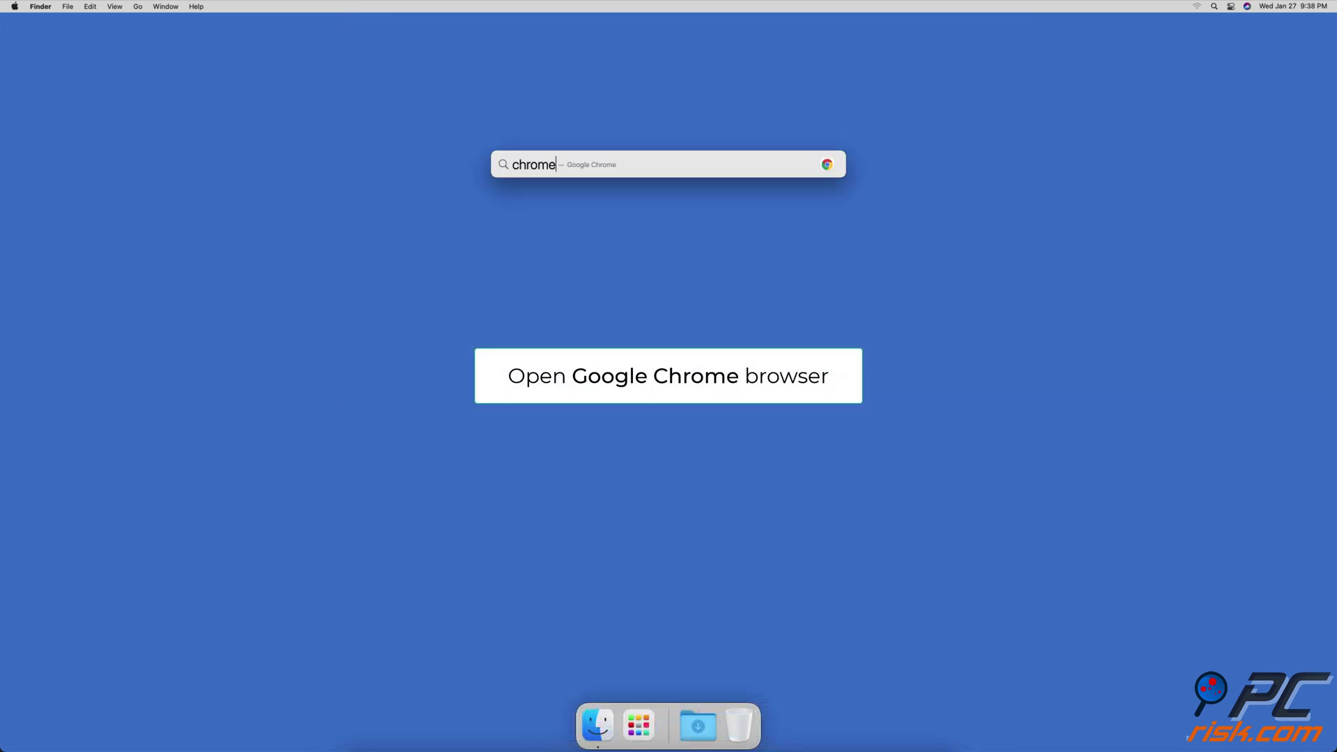
{"action": "key", "text": "Return"}
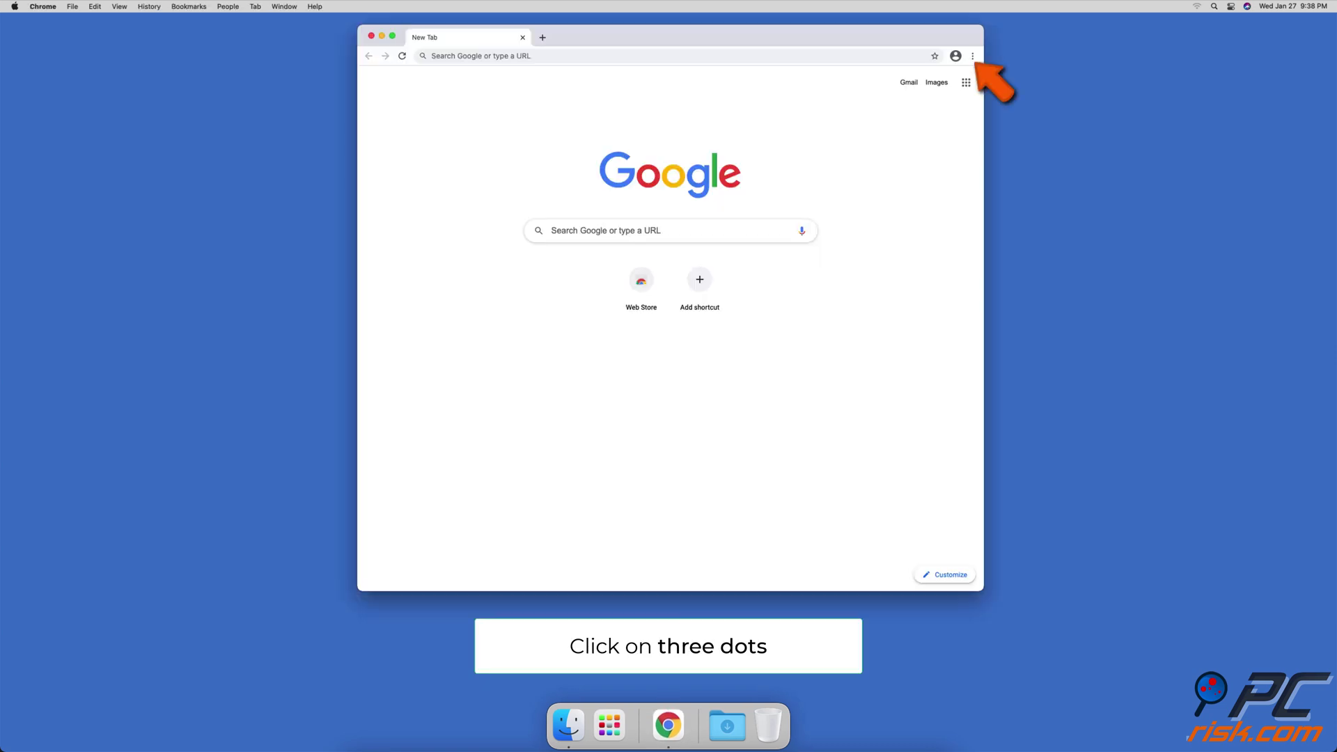
{"action": "left_click", "coordinate": [971, 58]}
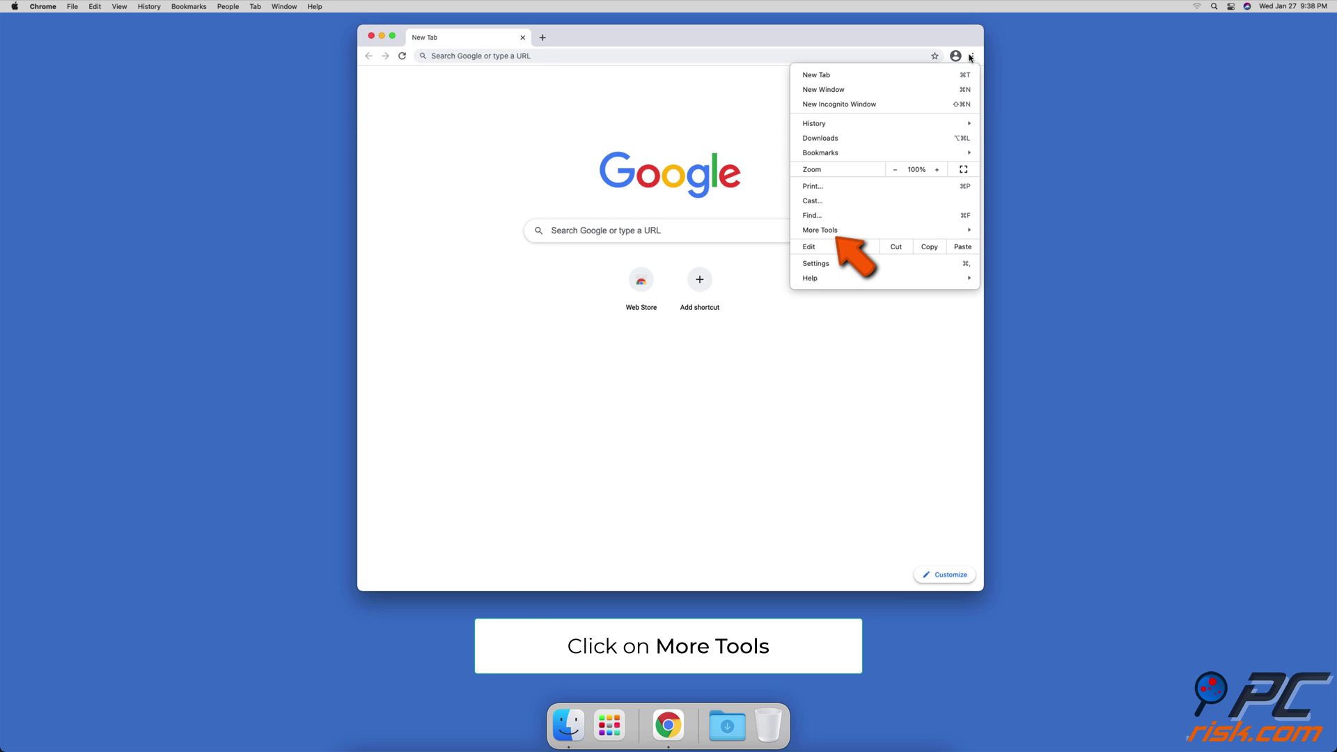
{"action": "left_click", "coordinate": [947, 230]}
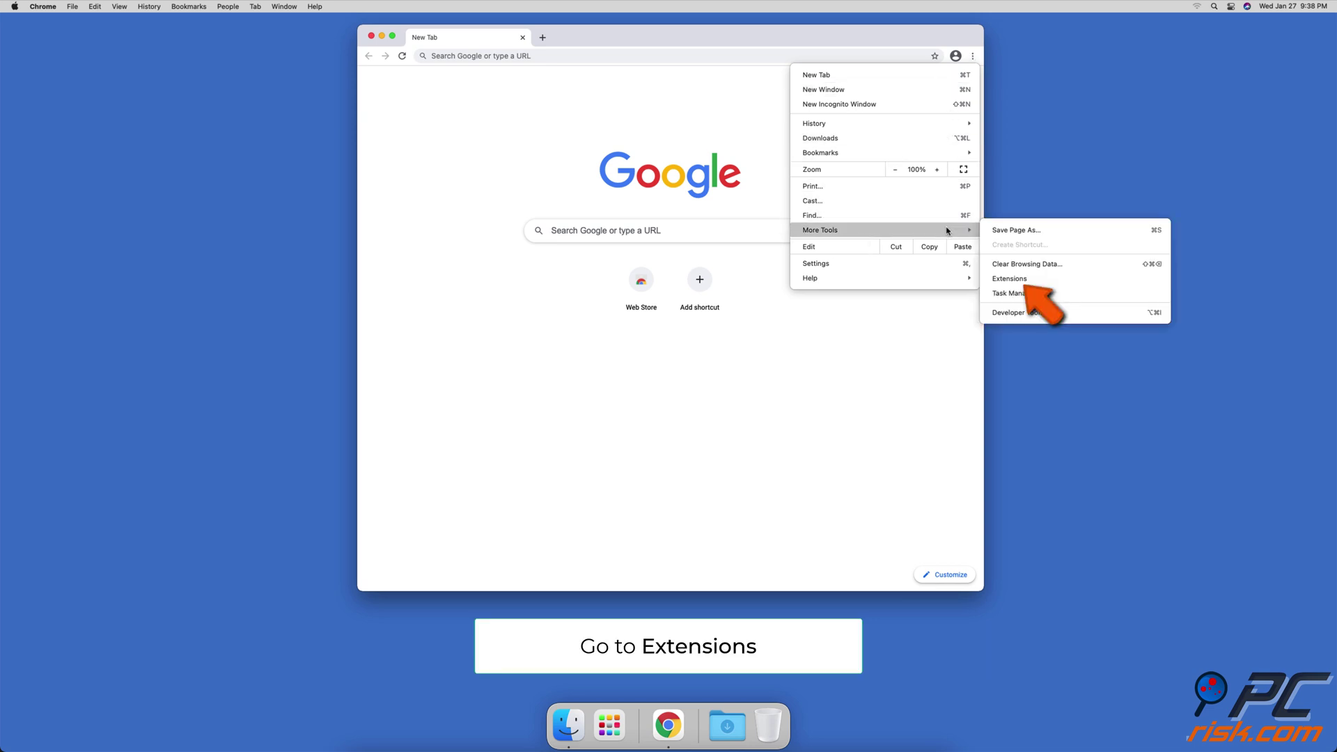
{"action": "left_click", "coordinate": [1013, 278]}
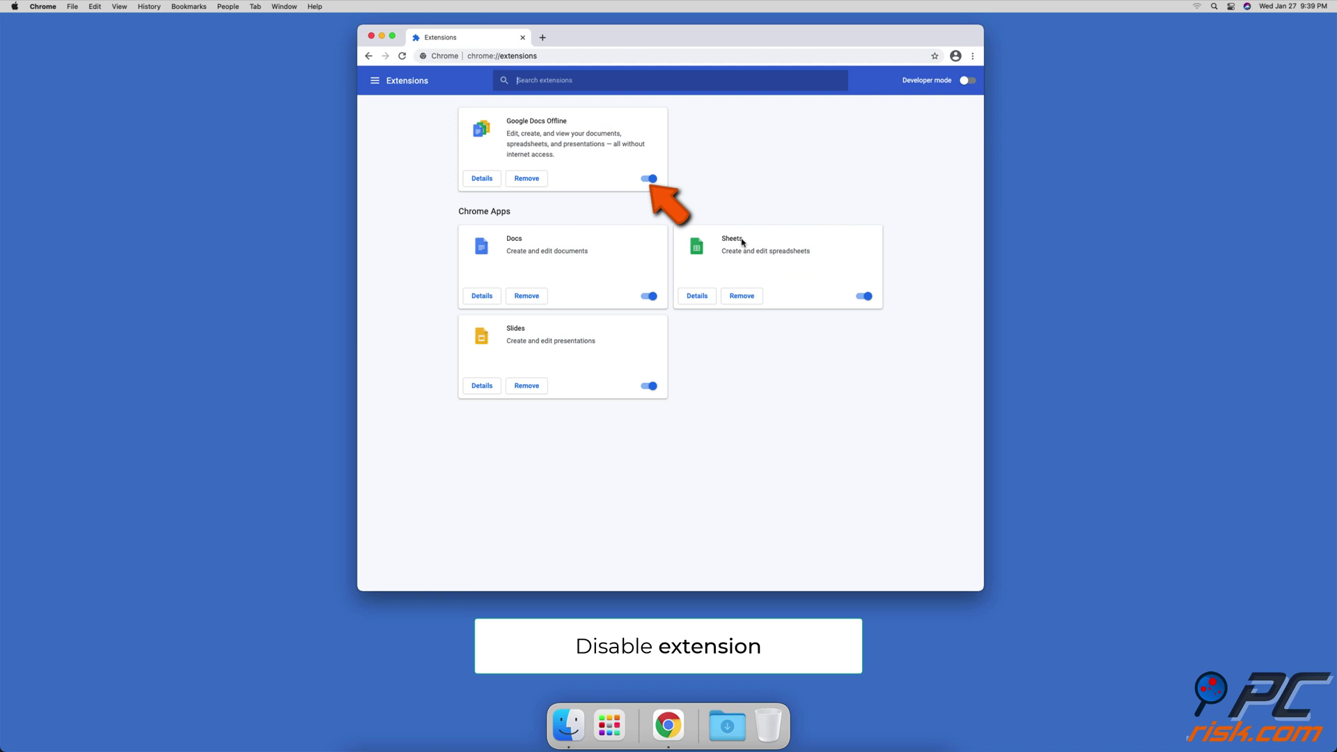
Turn off Google Docs Offline and remove it, confirming the removal.
{"action": "left_click", "coordinate": [651, 179]}
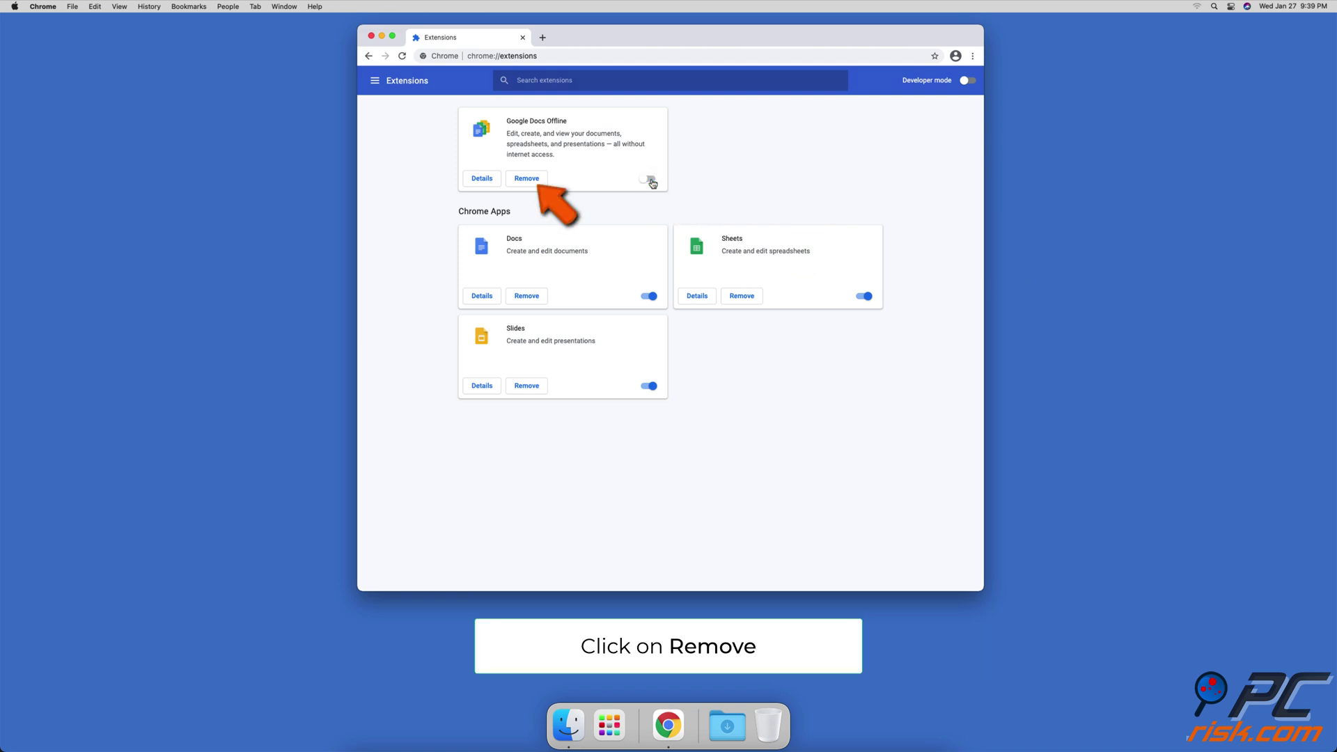
{"action": "left_click", "coordinate": [534, 184]}
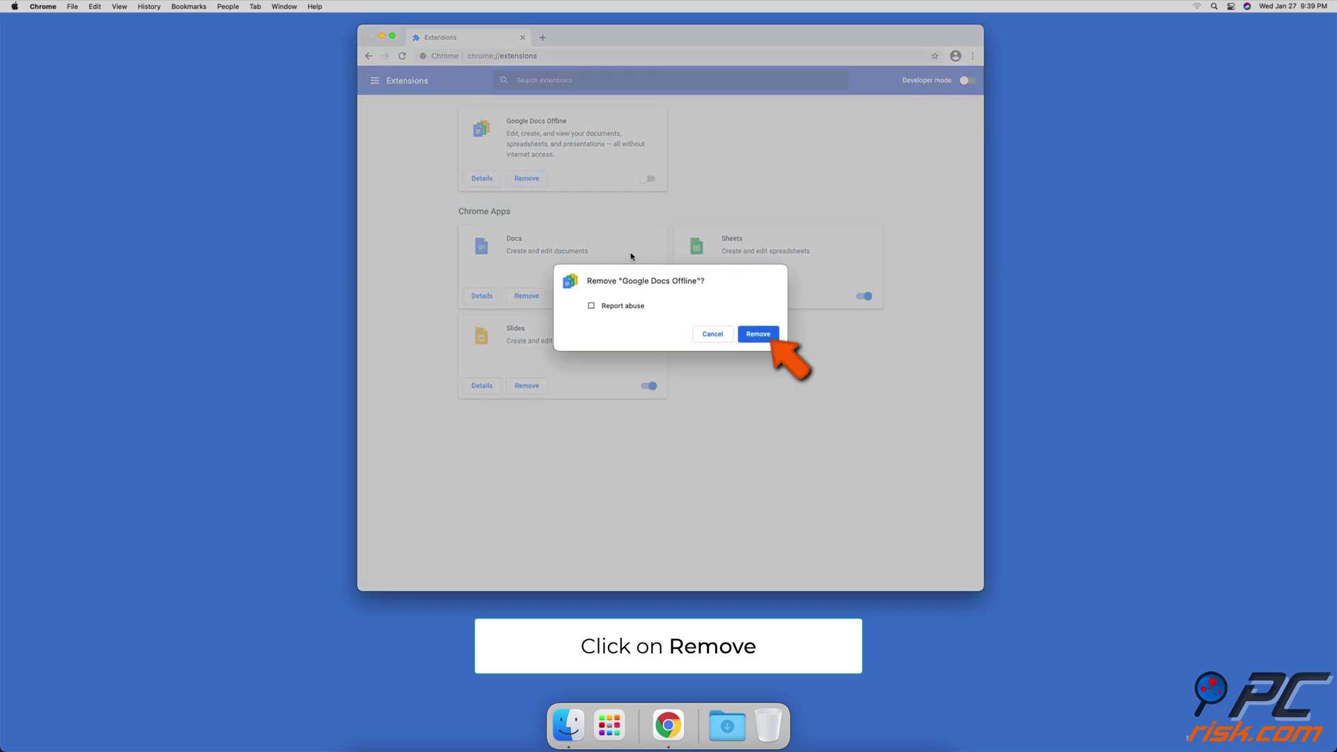
{"action": "left_click", "coordinate": [758, 337]}
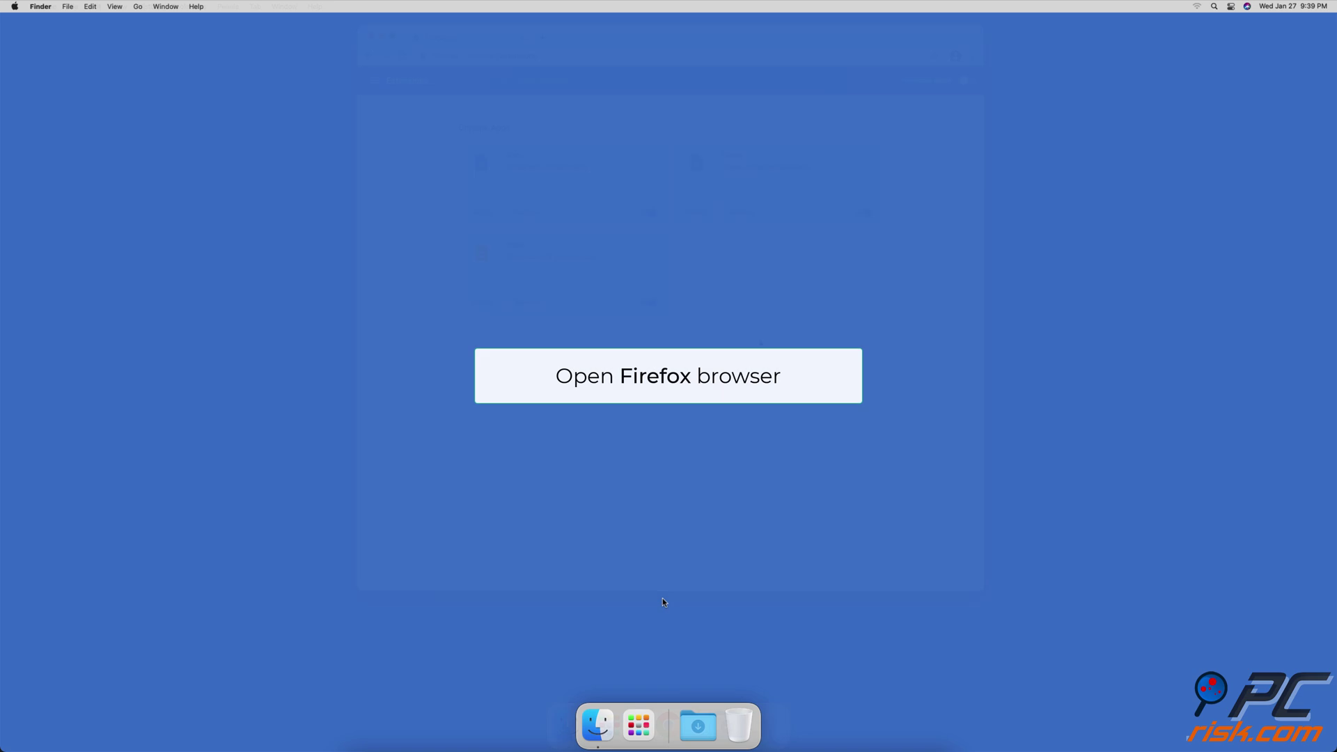
Launch Firefox and show the installed extensions in the Add-ons Manager.
{"action": "key", "text": "super+space"}
{"action": "type", "text": "firefox"}
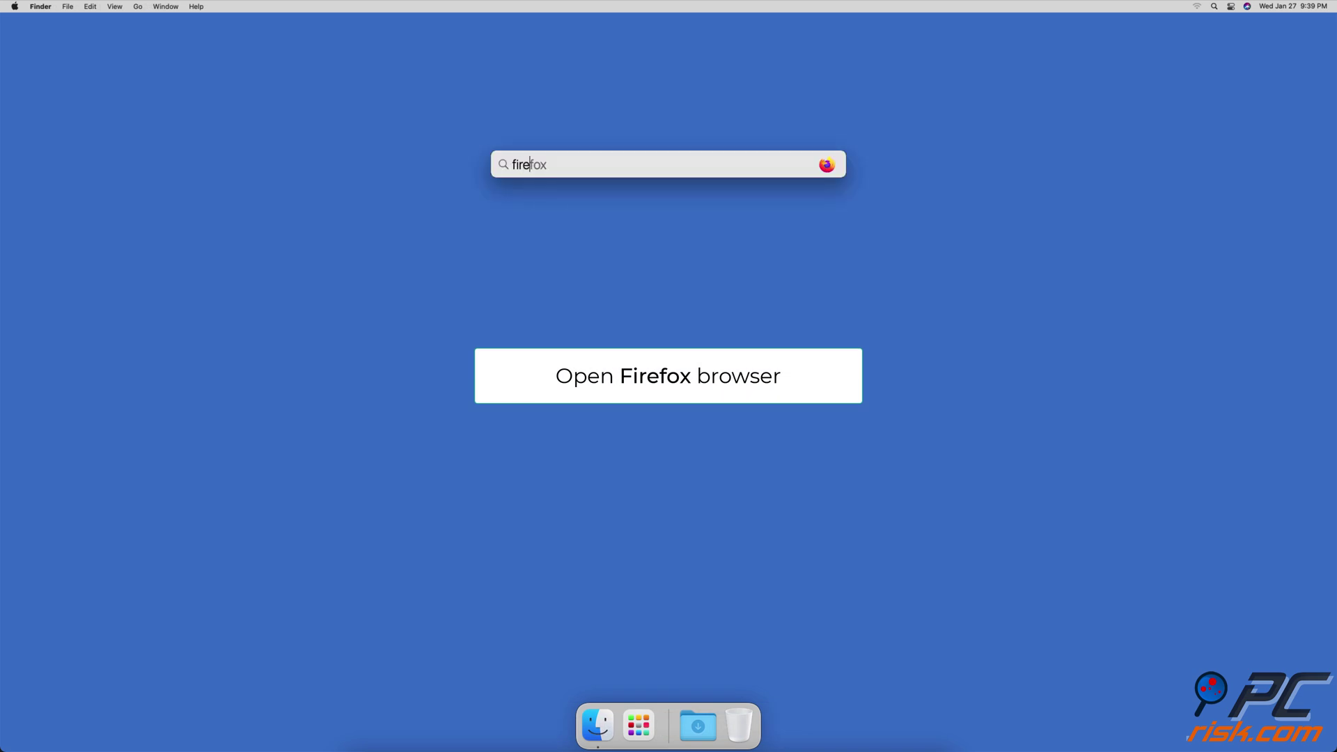
{"action": "key", "text": "Return"}
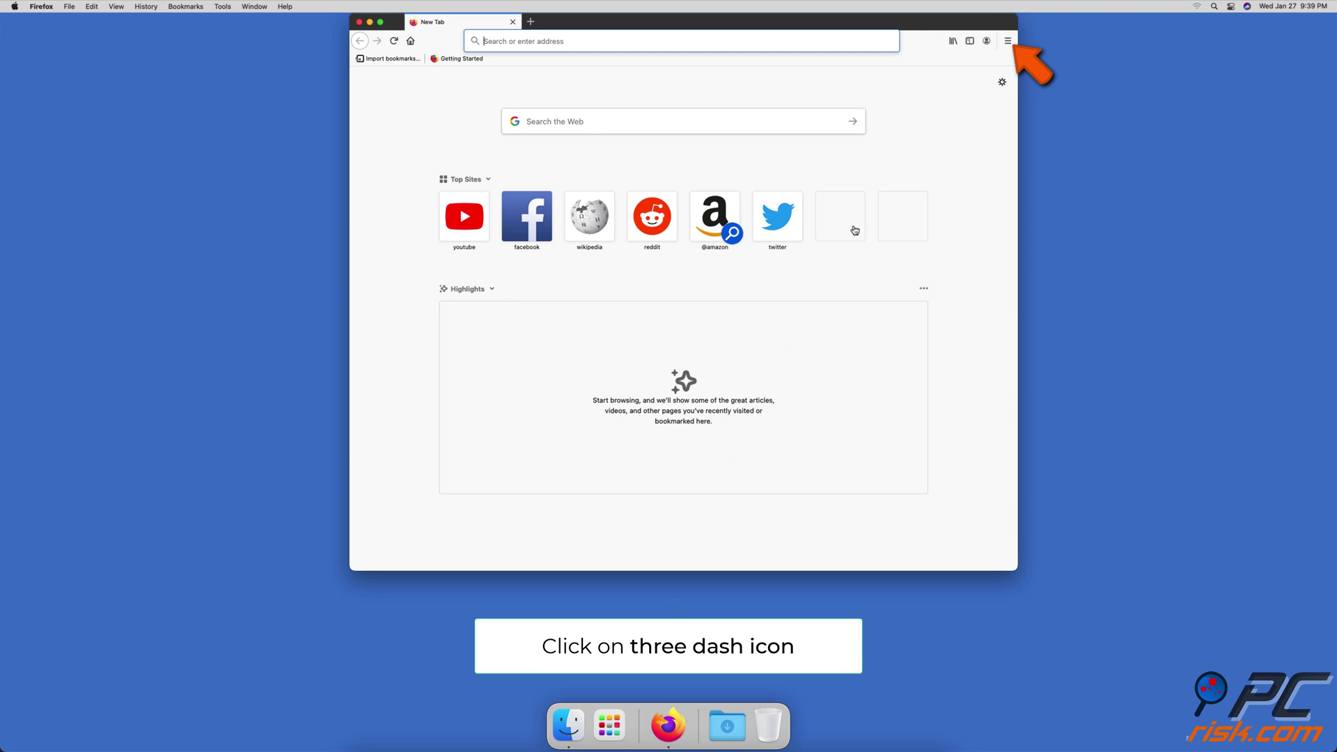
{"action": "left_click", "coordinate": [1007, 41]}
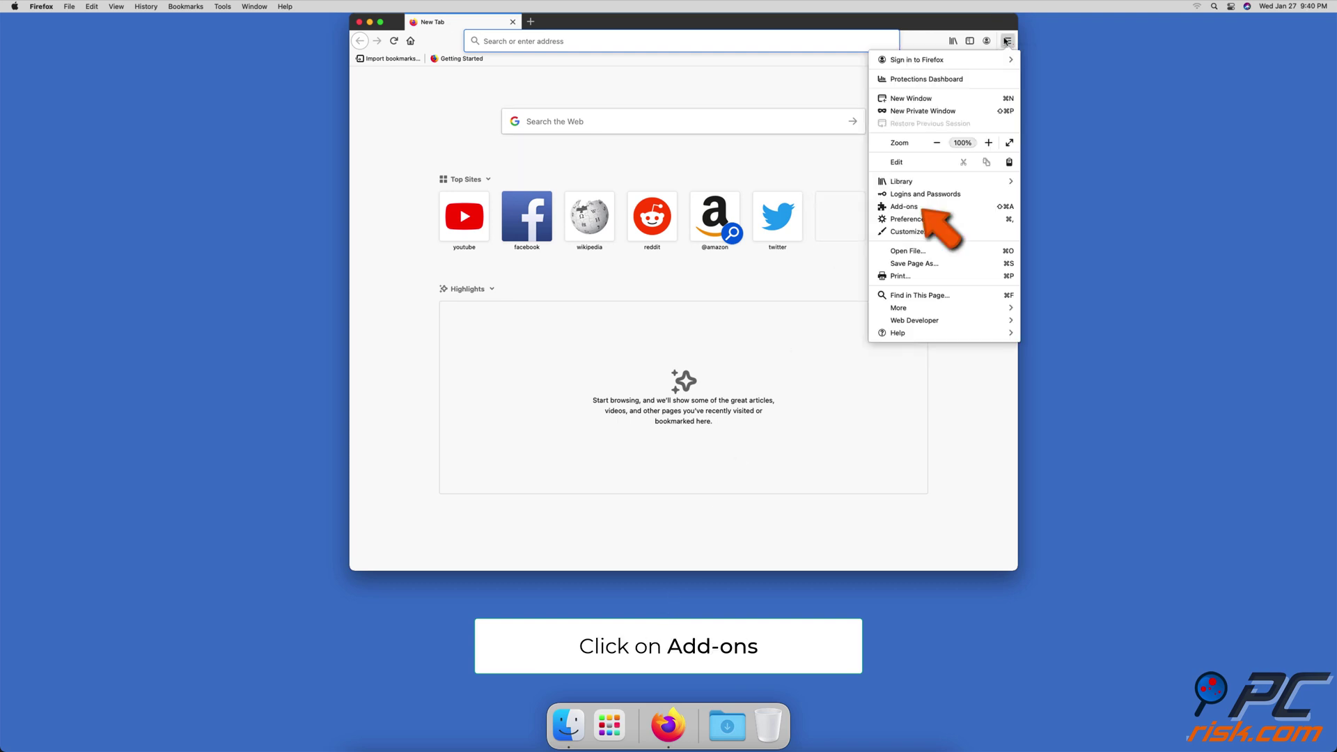
{"action": "left_click", "coordinate": [933, 207]}
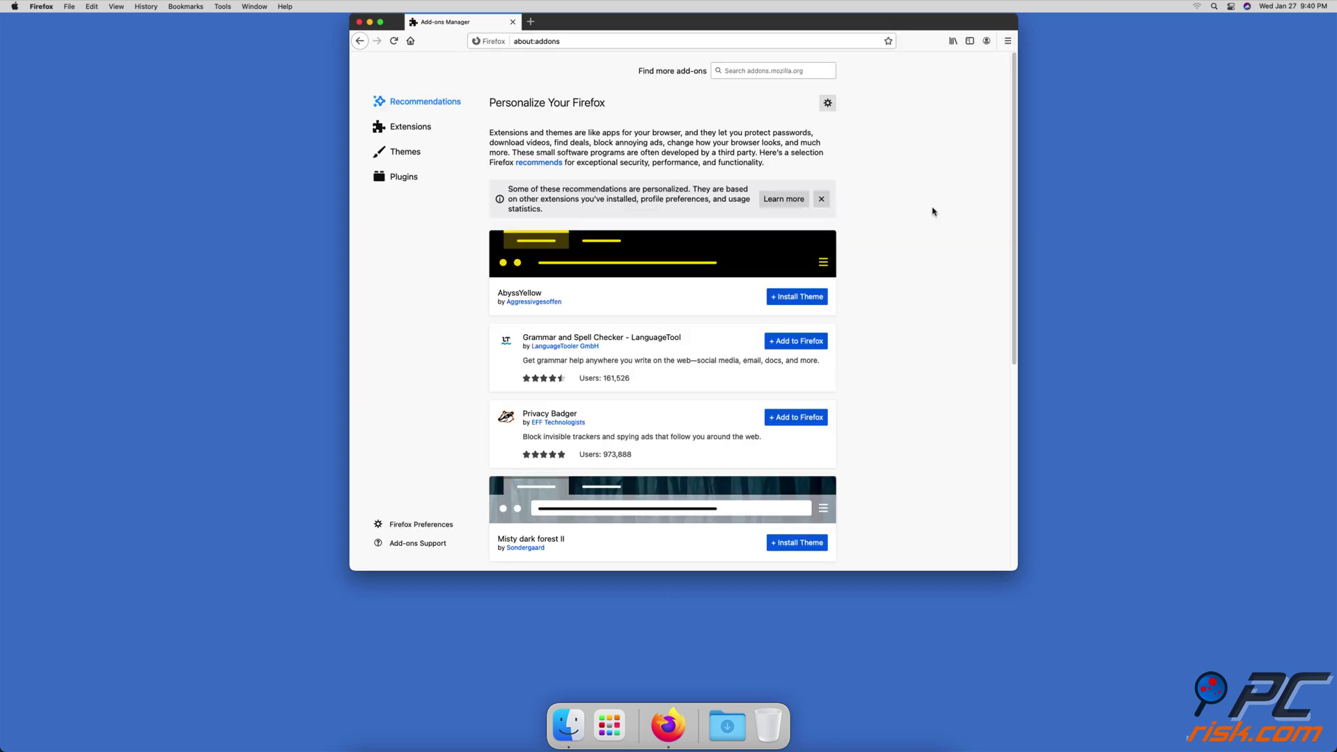
{"action": "left_click", "coordinate": [422, 135]}
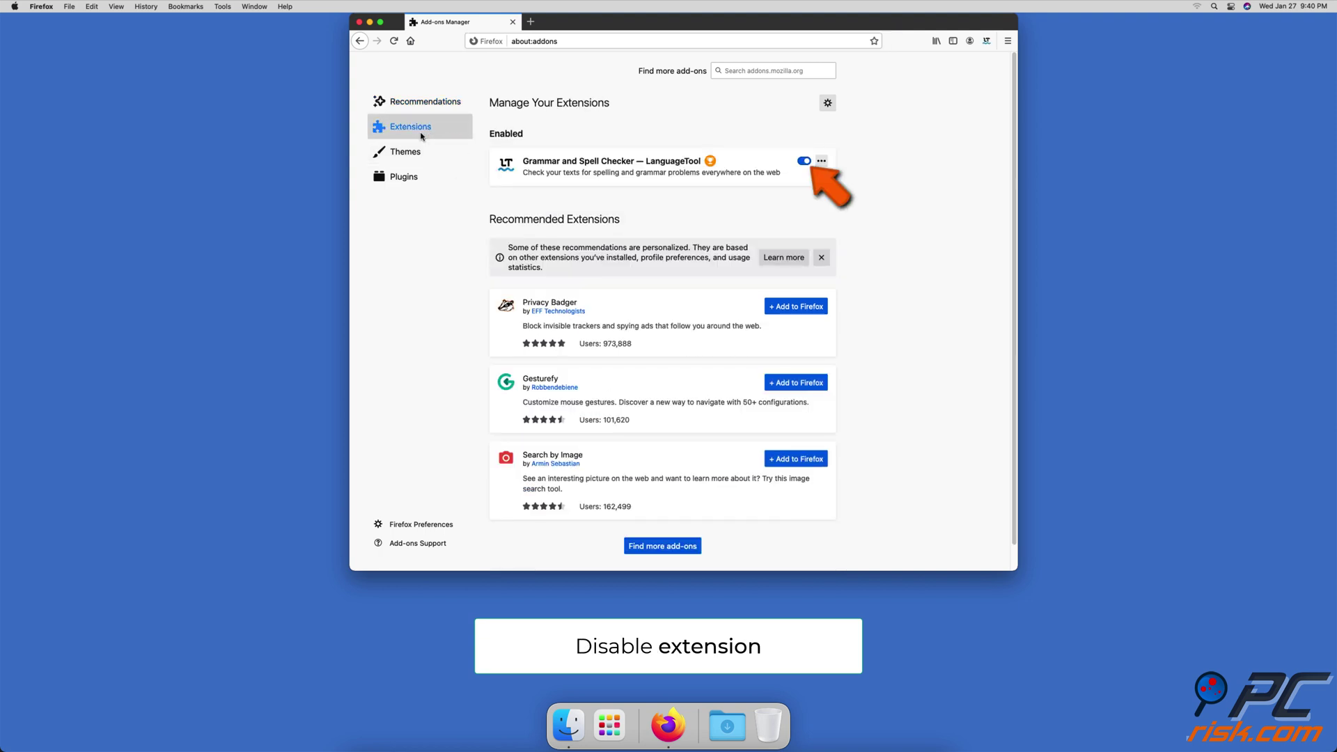
Disable the LanguageTool grammar extension and remove it, confirming the removal.
{"action": "left_click", "coordinate": [804, 163]}
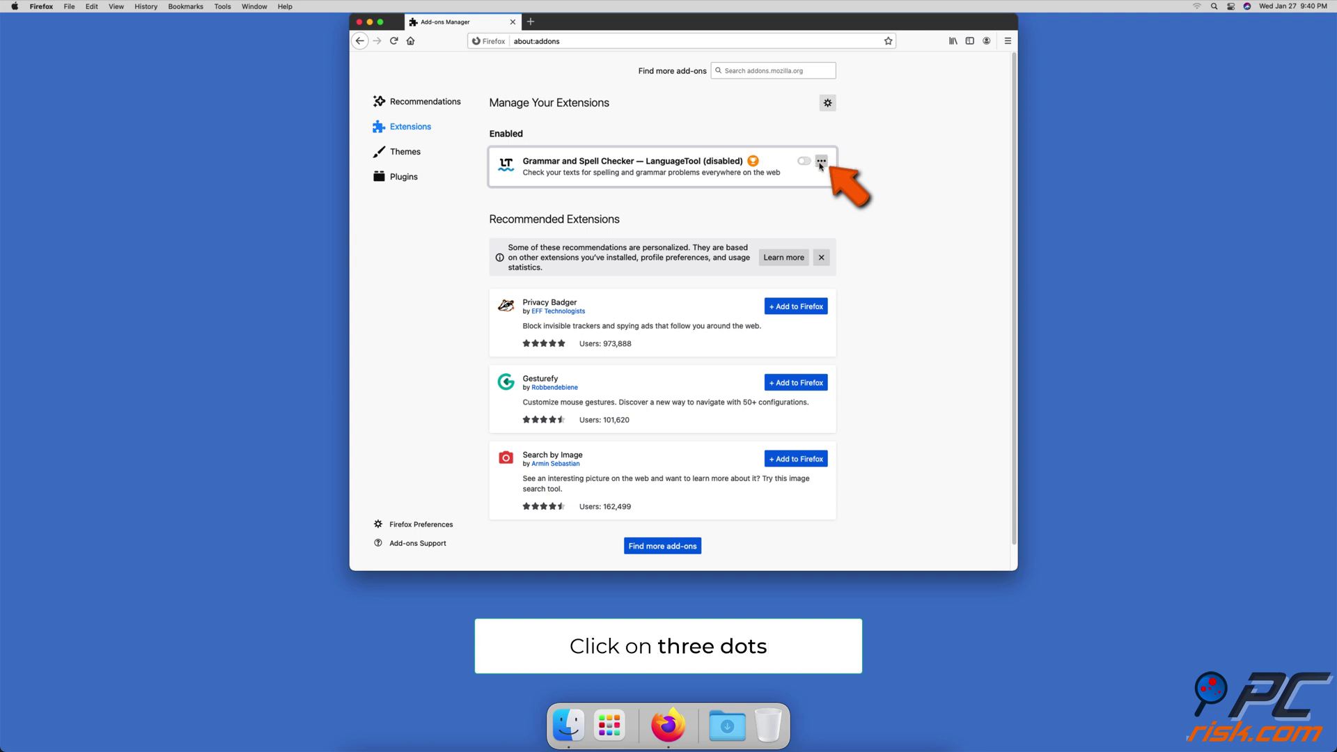
{"action": "left_click", "coordinate": [822, 163]}
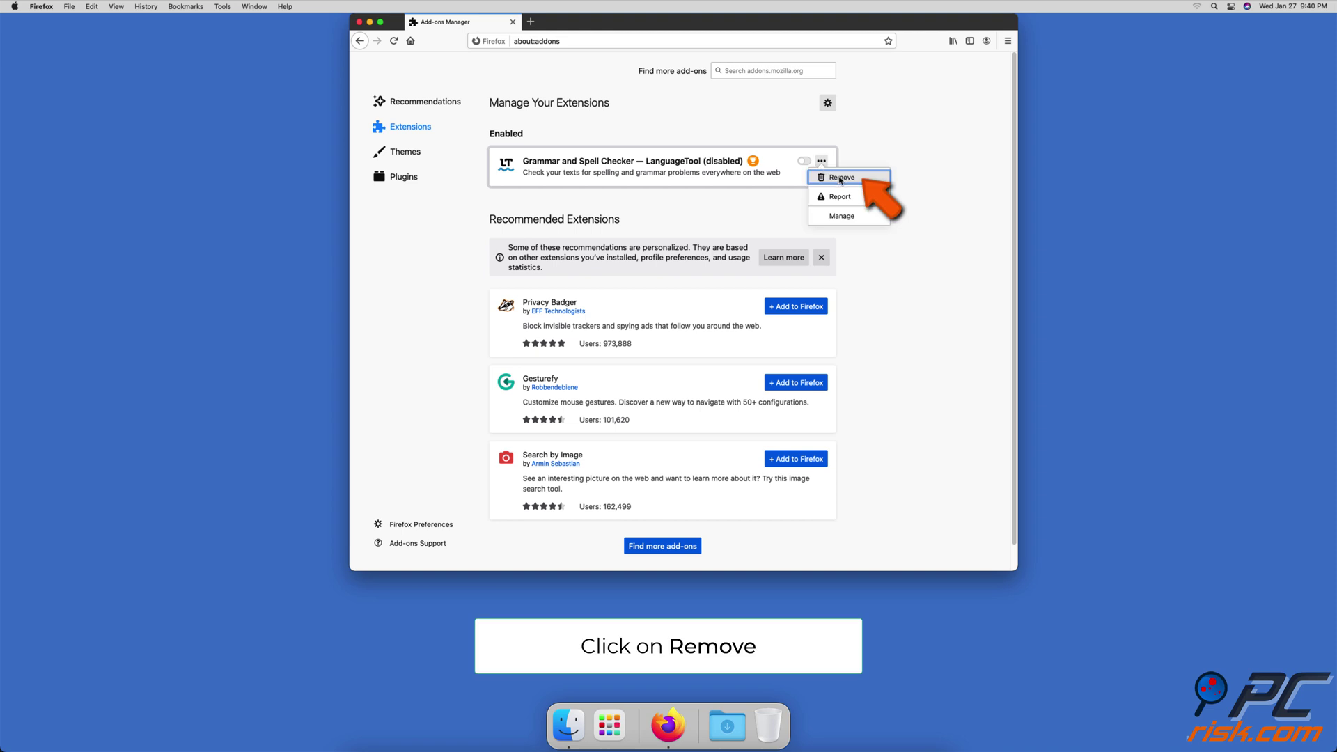
{"action": "left_click", "coordinate": [842, 178]}
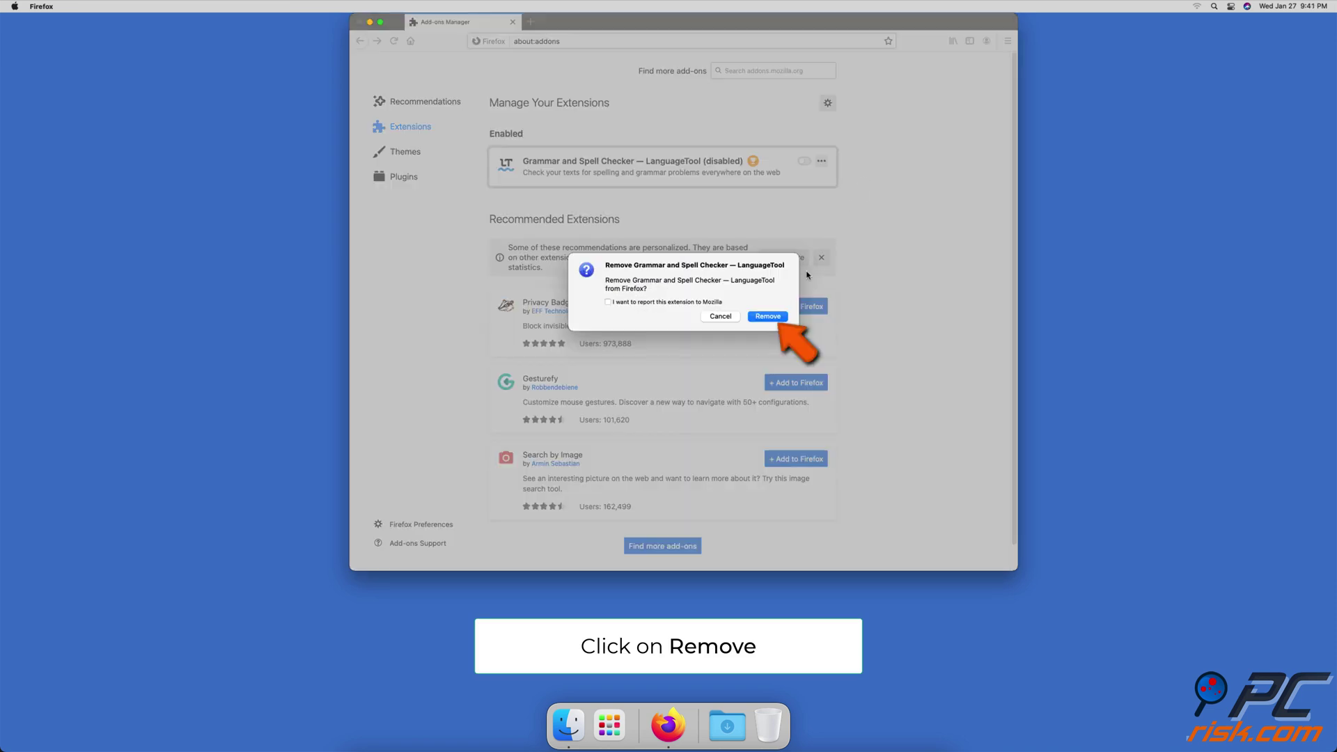
{"action": "left_click", "coordinate": [762, 312]}
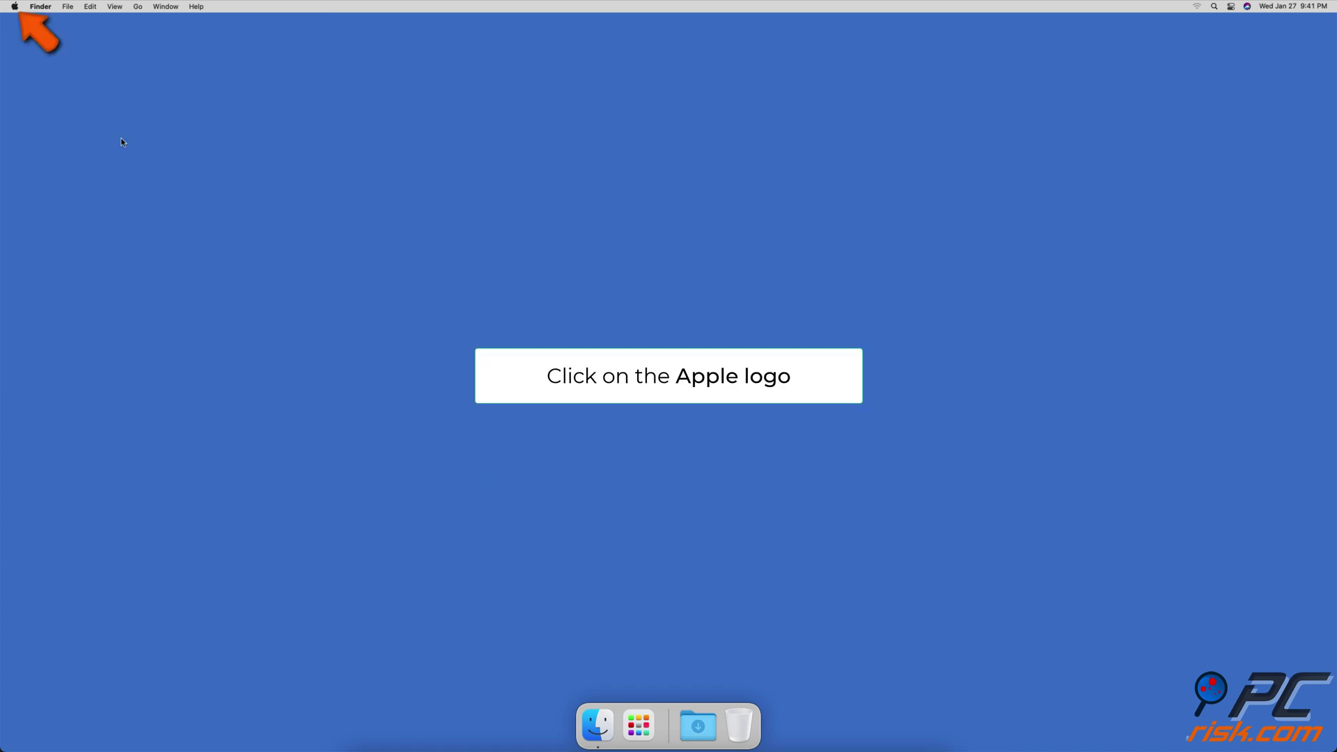
Check for macOS updates in System Preferences' Software Update settings.
{"action": "left_click", "coordinate": [15, 7]}
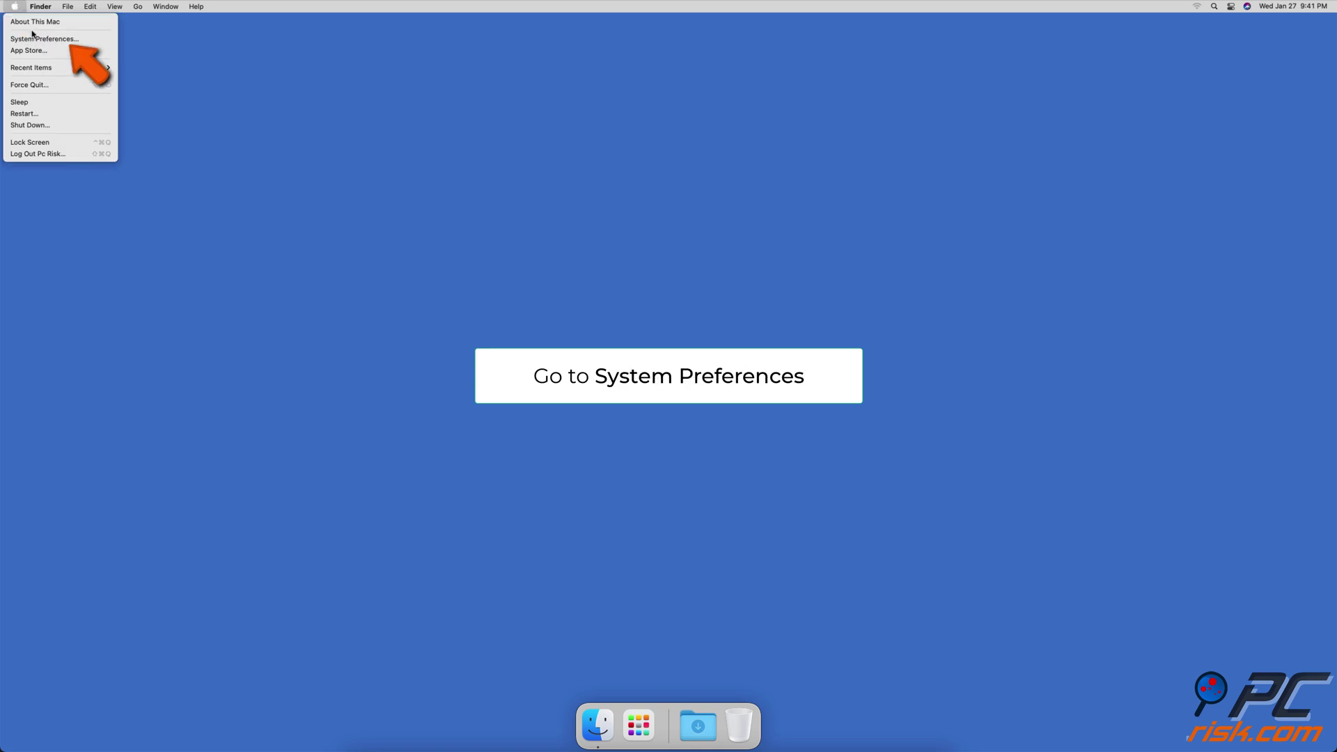
{"action": "left_click", "coordinate": [89, 41]}
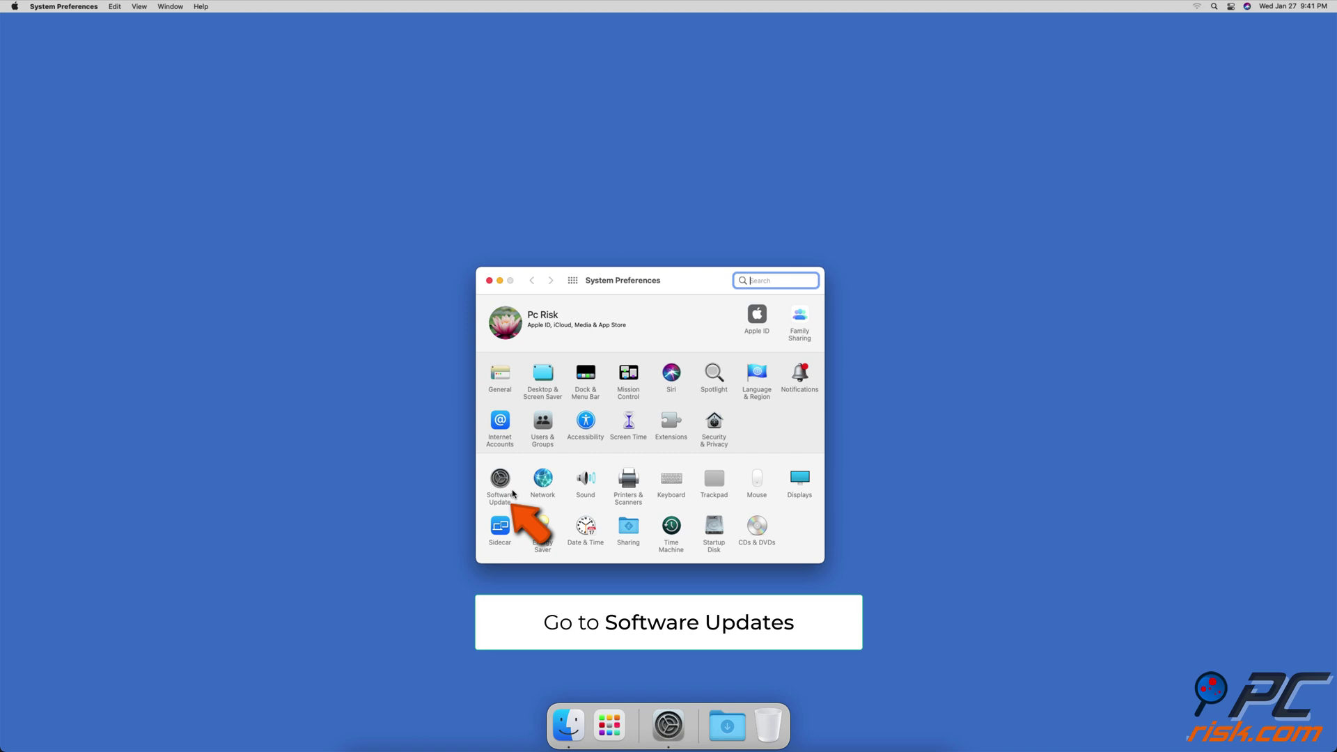
{"action": "left_click", "coordinate": [512, 494]}
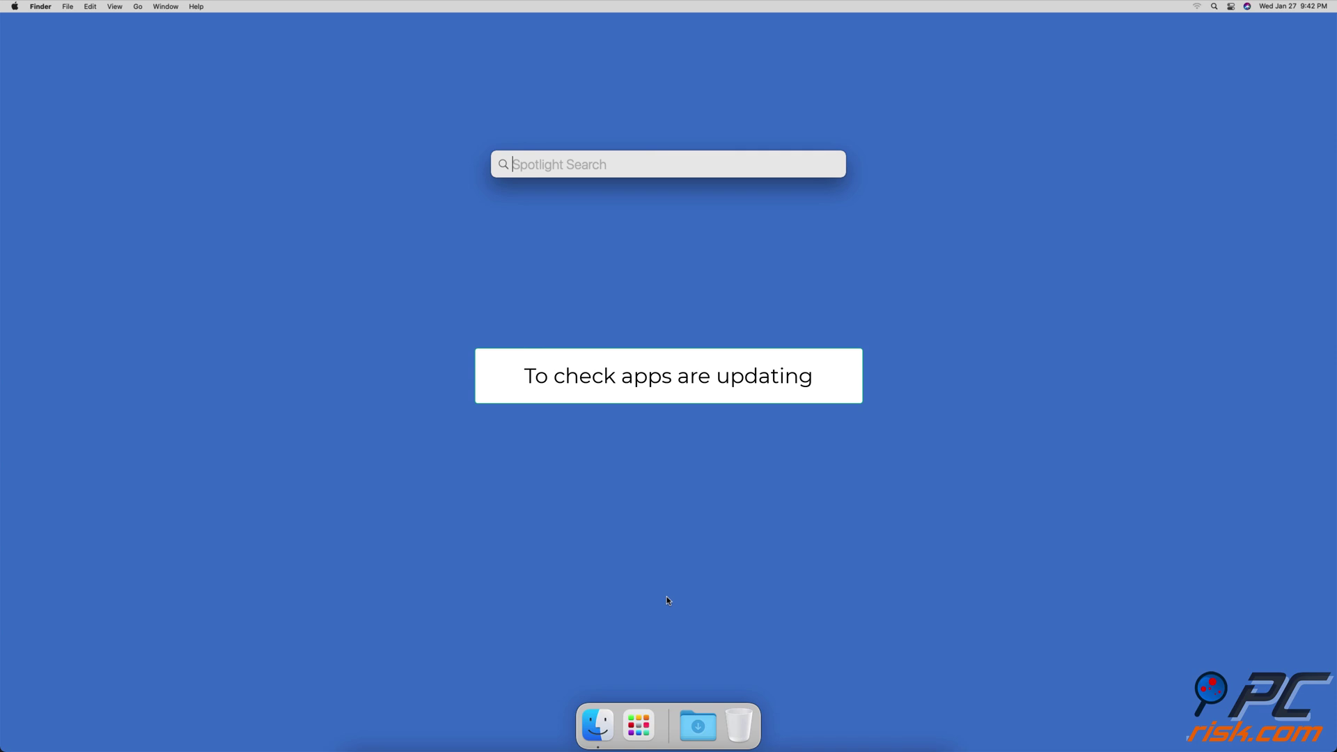
Launch the App Store and view Updates, confirming all apps are up to date.
{"action": "type", "text": "app"}
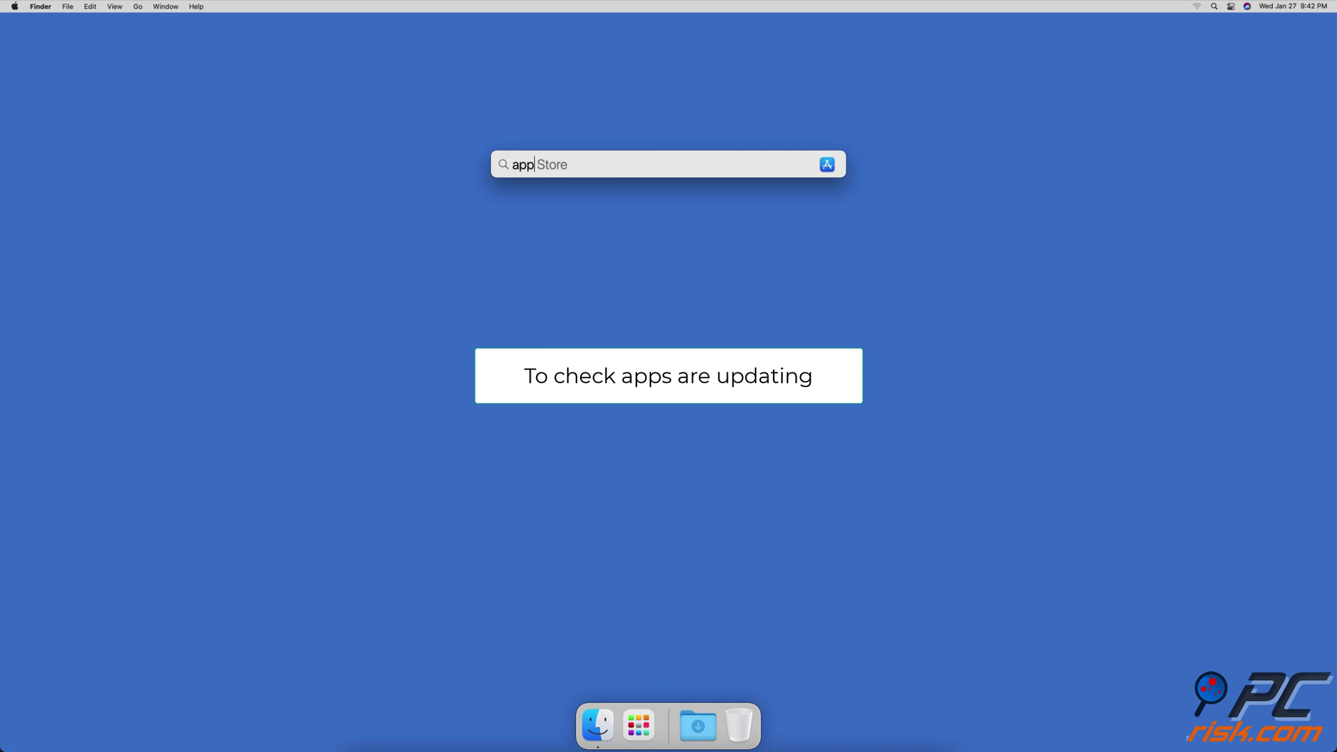
{"action": "type", "text": " store"}
{"action": "key", "text": "Return"}
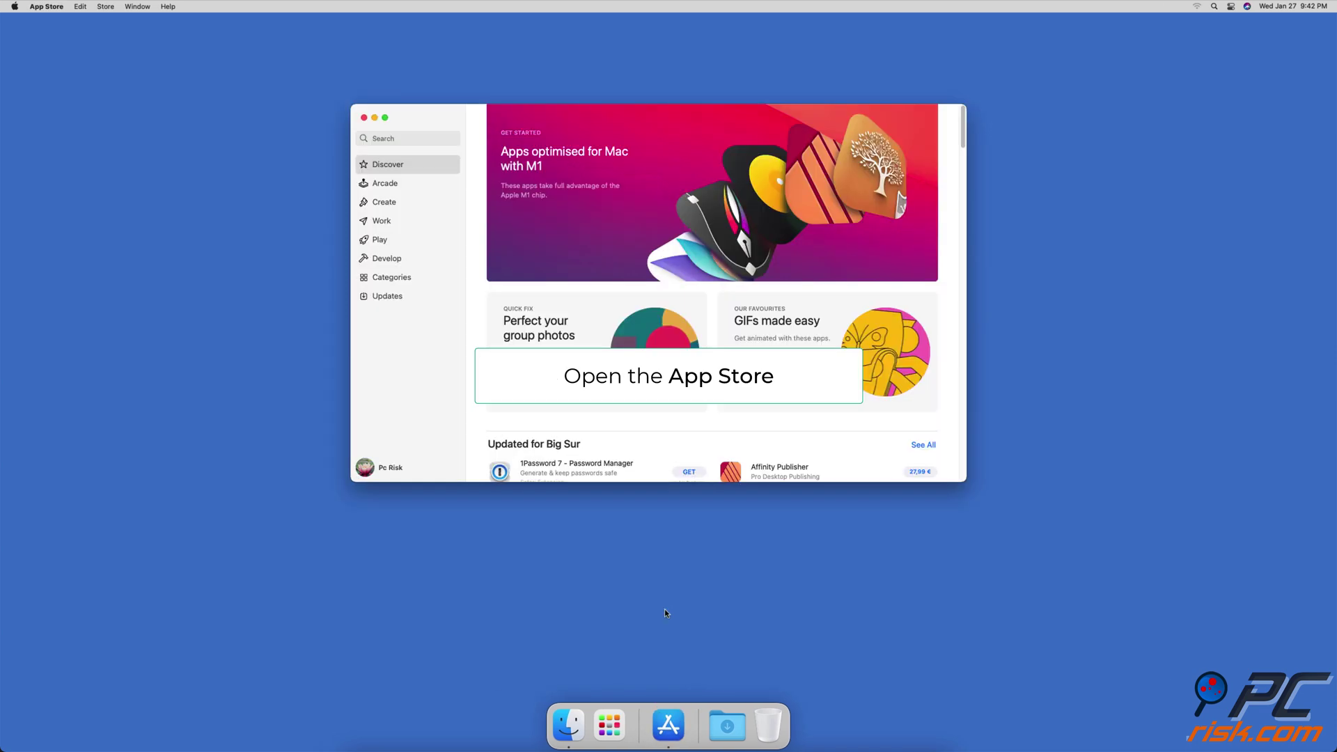
{"action": "left_click", "coordinate": [403, 298]}
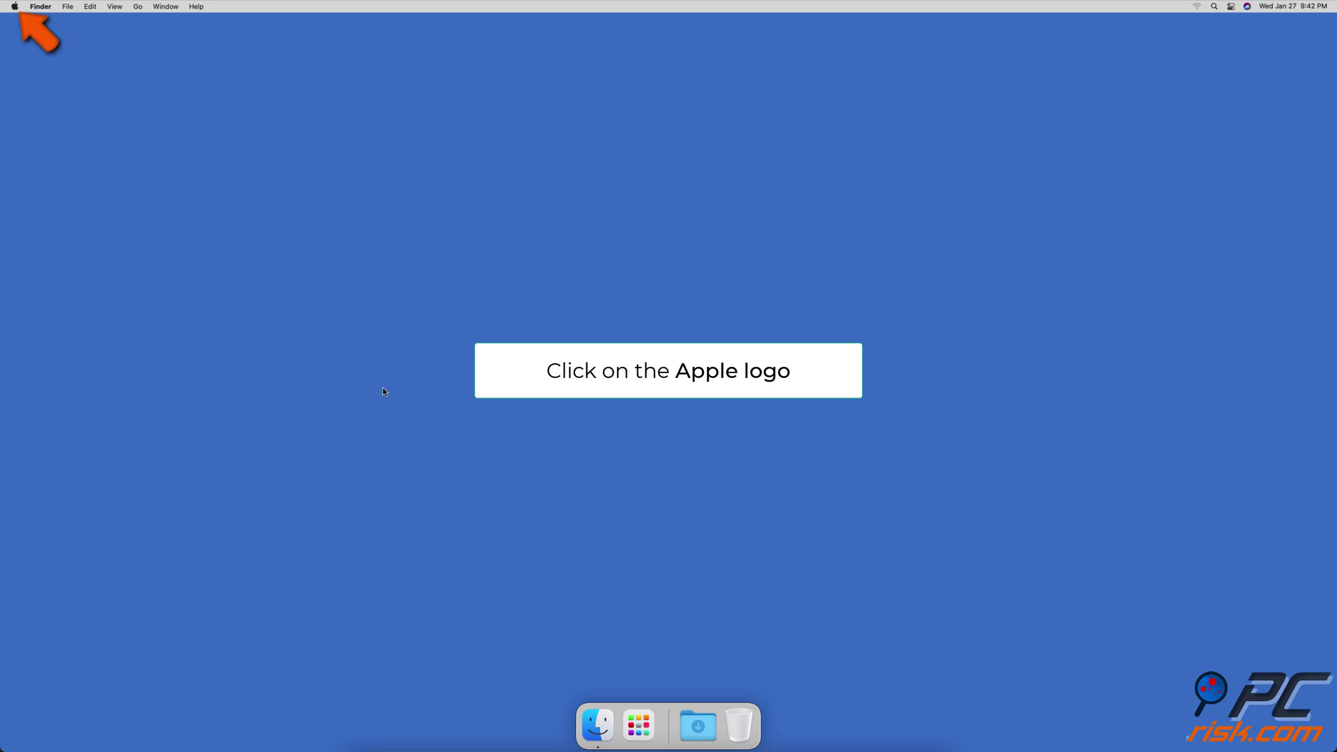
Find and copy the Ethernet router address 192.168.0.1 in the advanced Network TCP/IP settings.
{"action": "left_click", "coordinate": [15, 7]}
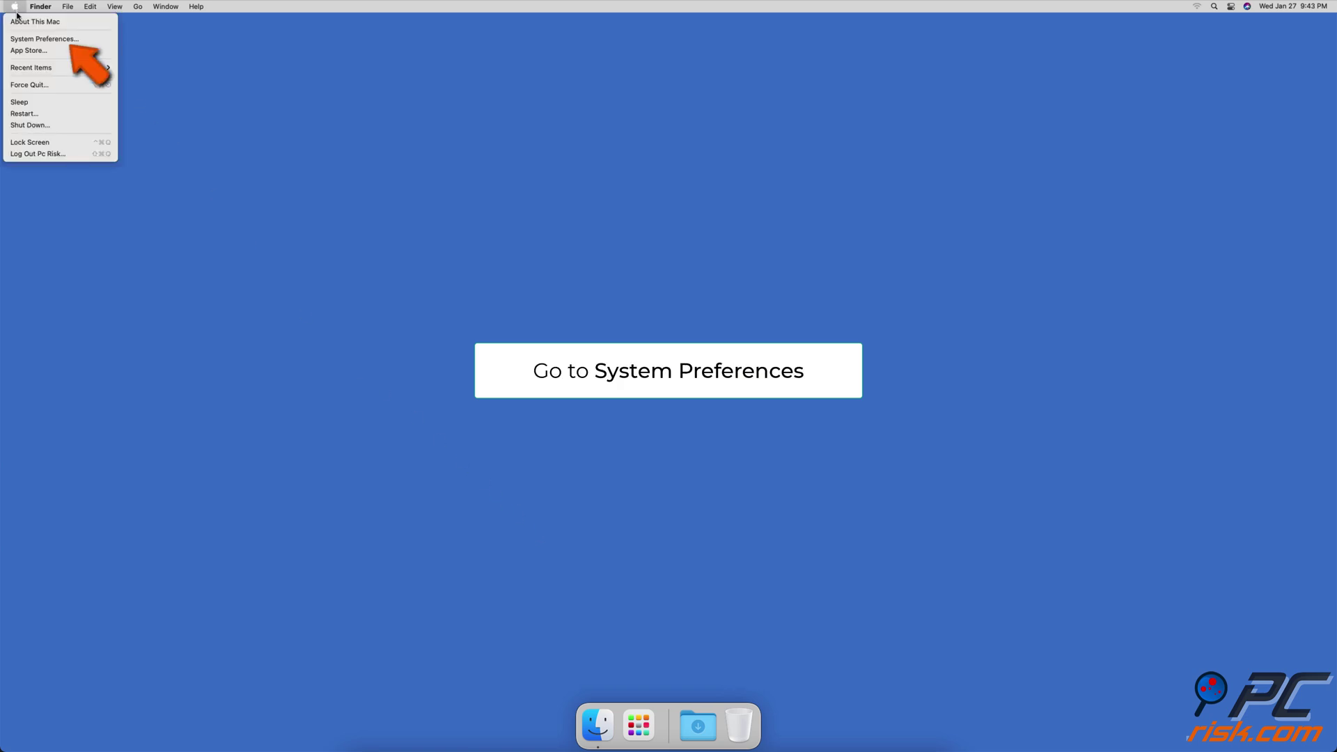
{"action": "left_click", "coordinate": [95, 39]}
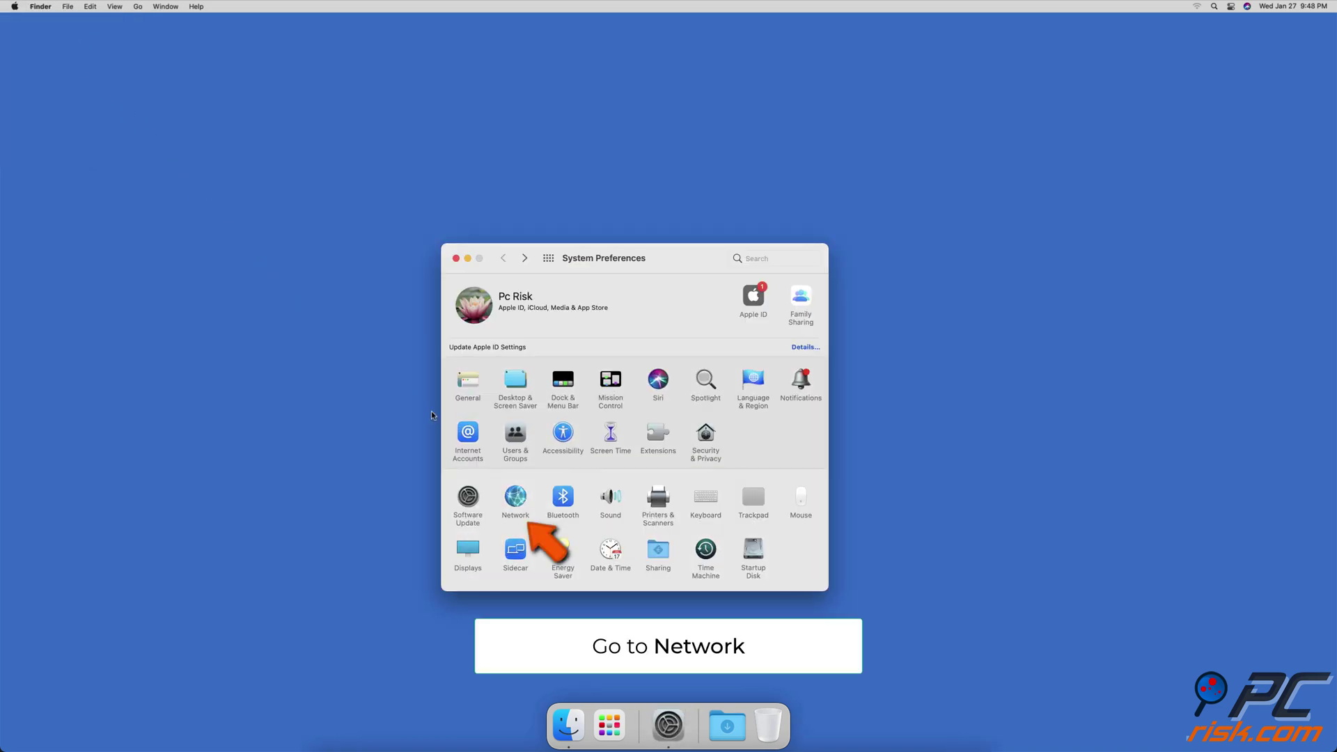
{"action": "left_click", "coordinate": [516, 497]}
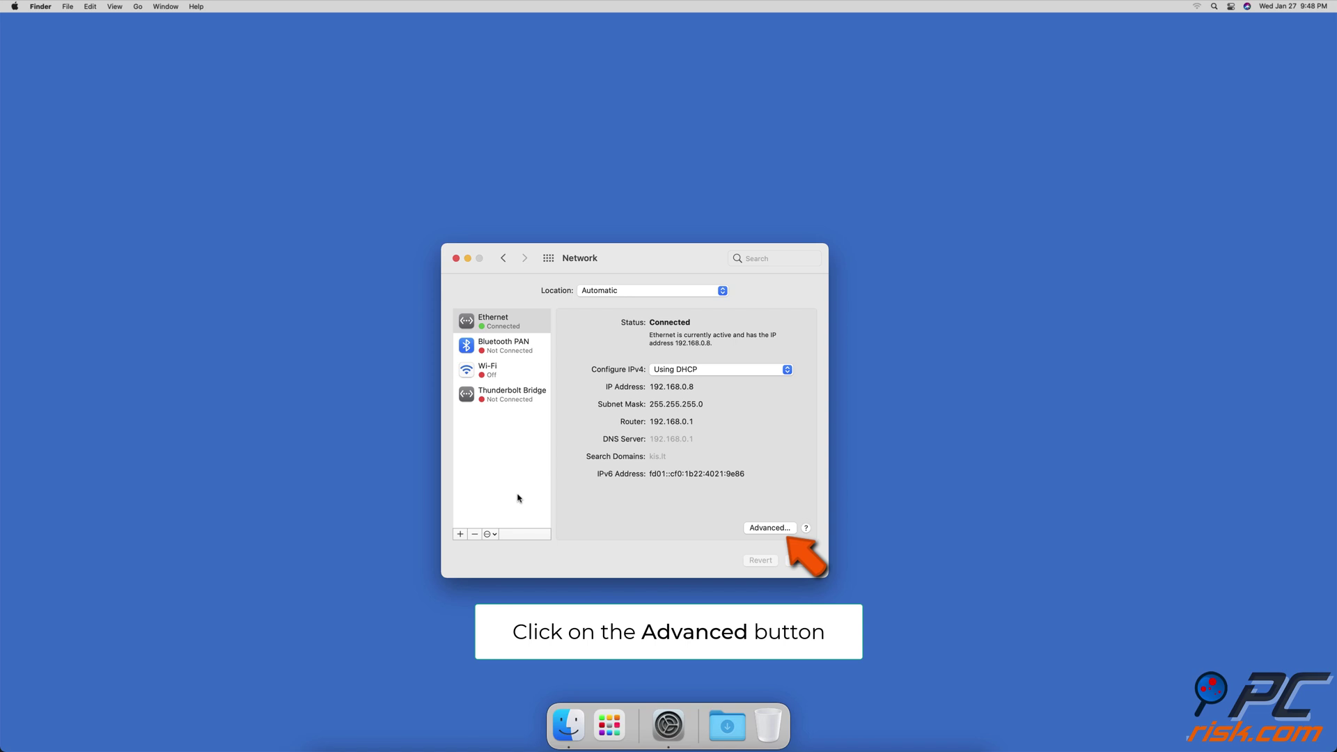
{"action": "left_click", "coordinate": [779, 528]}
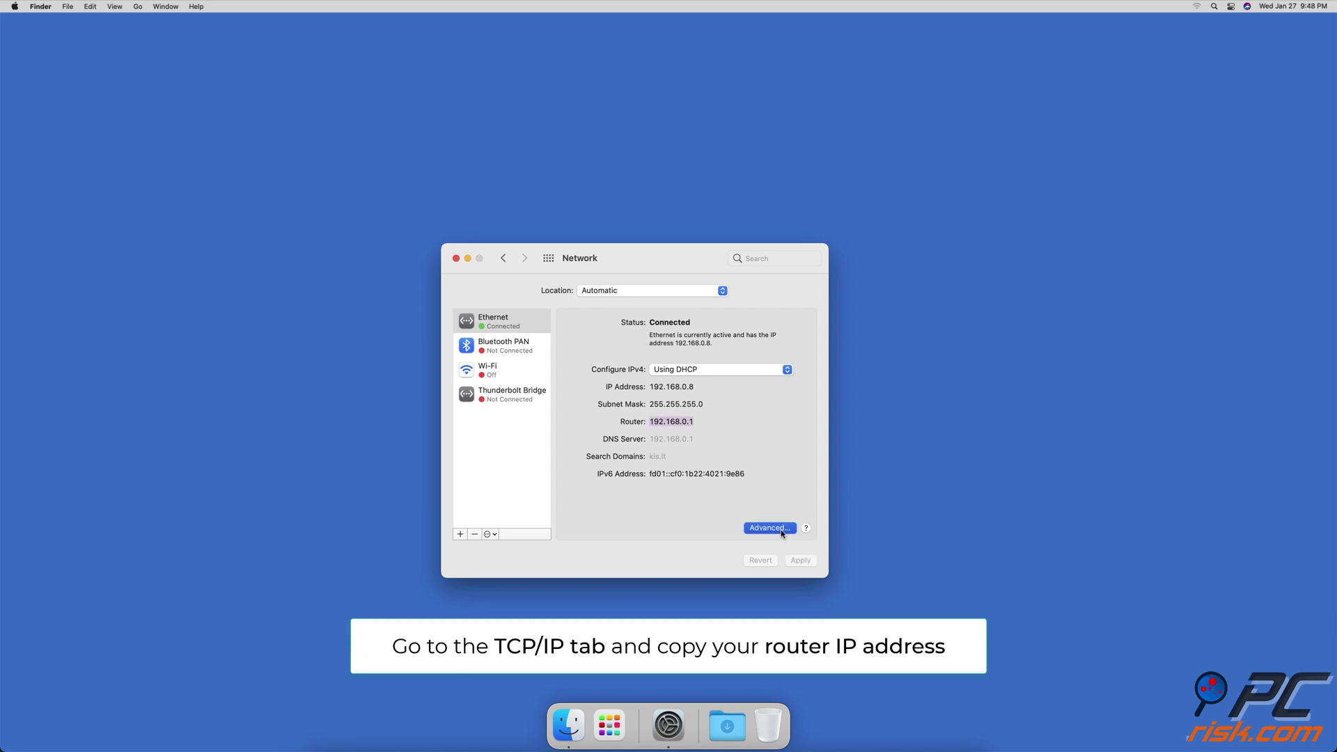
{"action": "left_click_drag", "start_coordinate": [597, 389], "coordinate": [551, 390]}
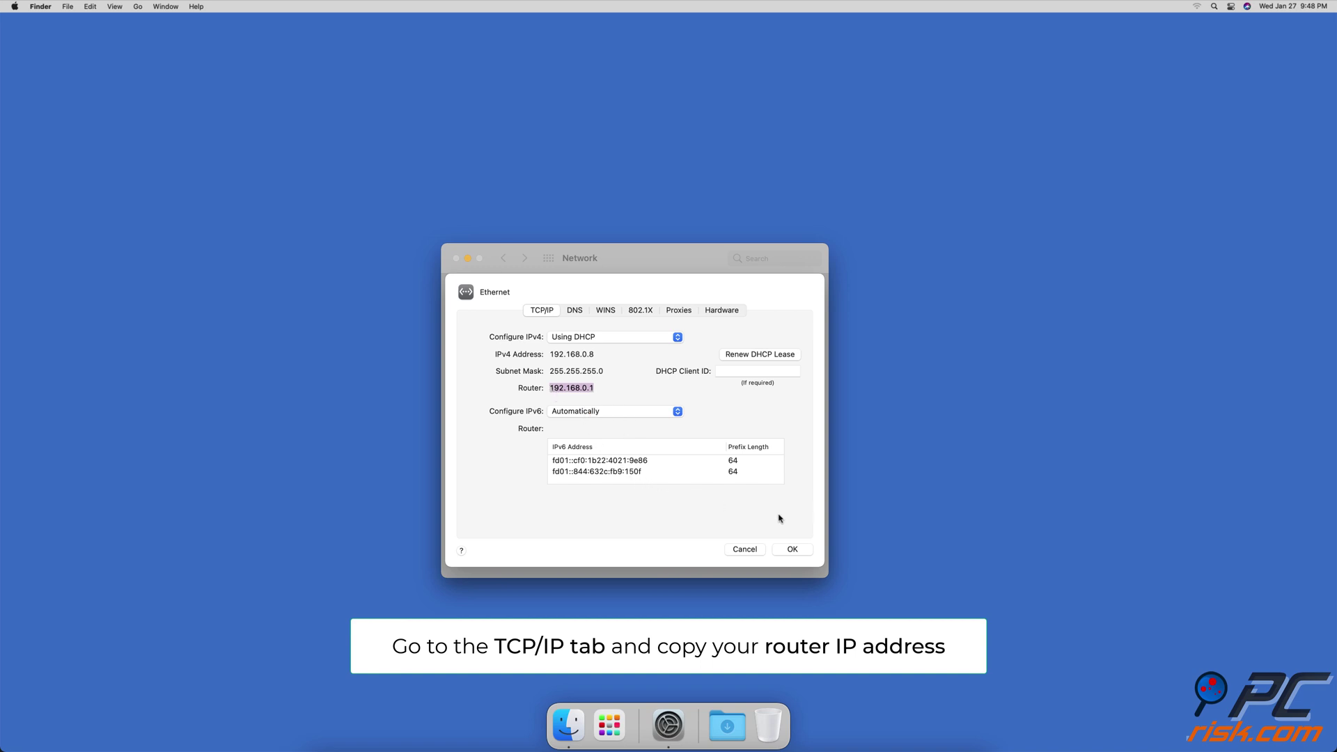
{"action": "left_click", "coordinate": [793, 549]}
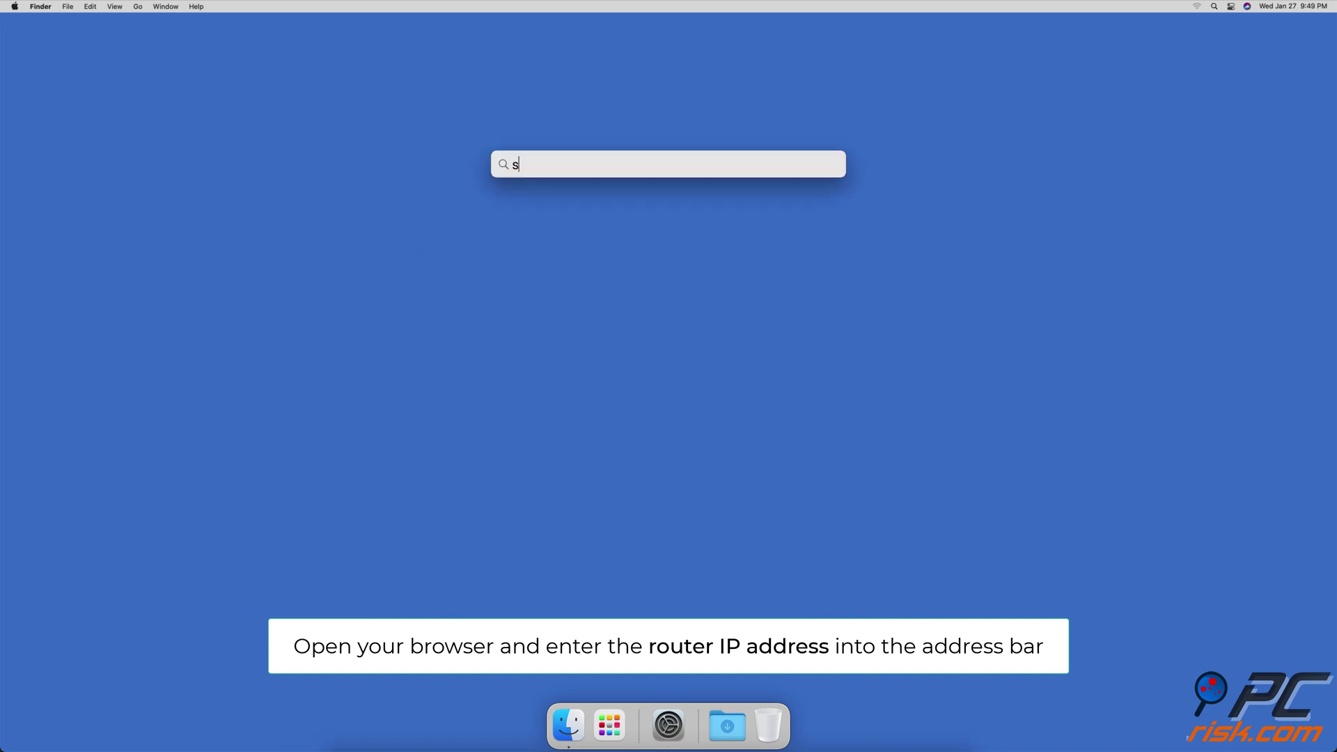
Launch Safari and load 192.168.0.1 to reach the router's login page.
{"action": "type", "text": "afari"}
{"action": "key", "text": "Return"}
{"action": "left_click", "coordinate": [674, 26]}
{"action": "type", "text": "192.168.0.1"}
{"action": "key", "text": "Return"}
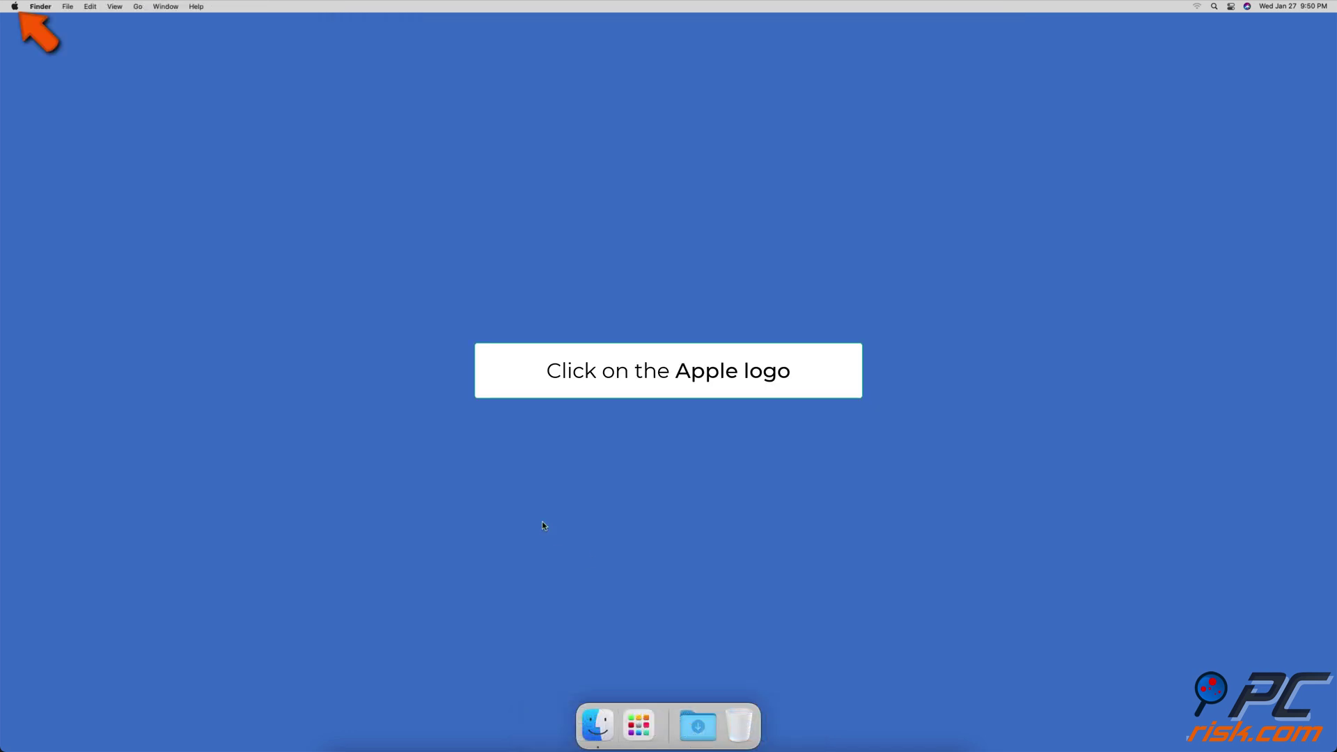
Enter 9.9.9.9 as the only DNS server in the Ethernet connection's advanced DNS settings.
{"action": "left_click", "coordinate": [14, 6]}
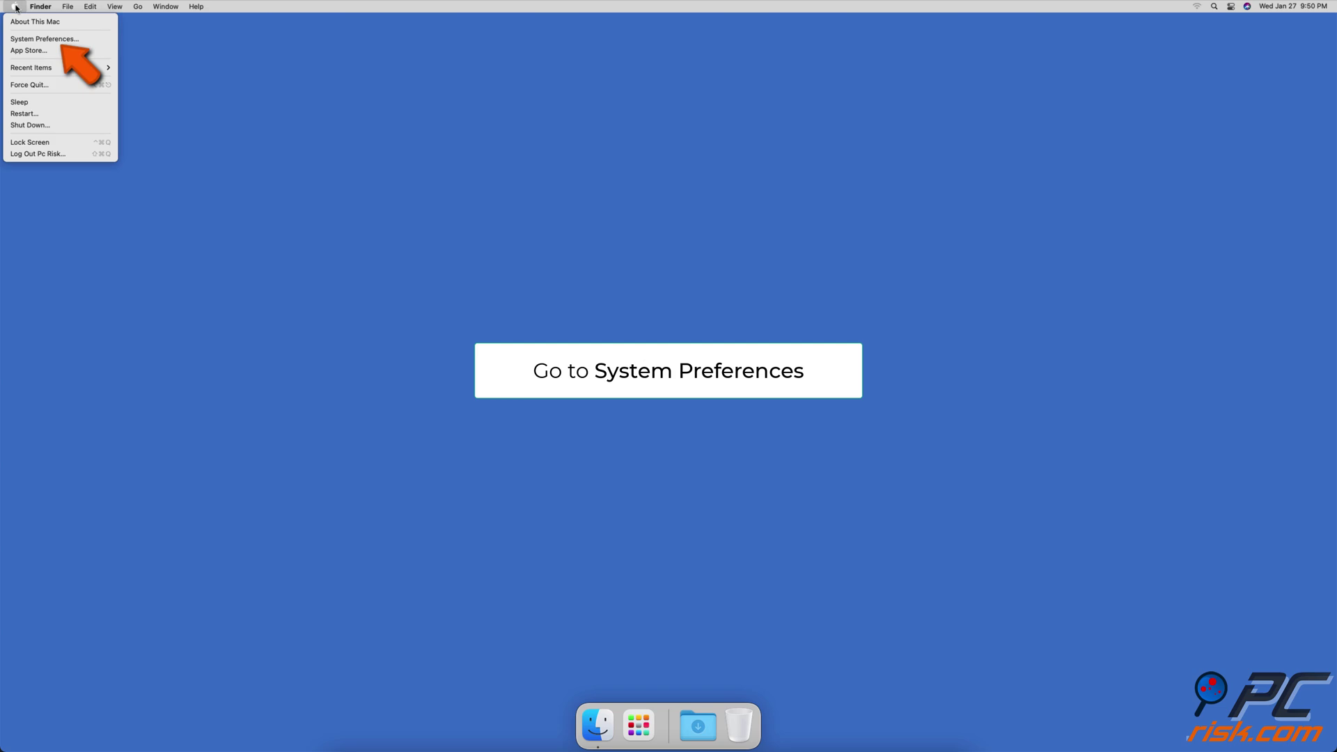
{"action": "left_click", "coordinate": [98, 41]}
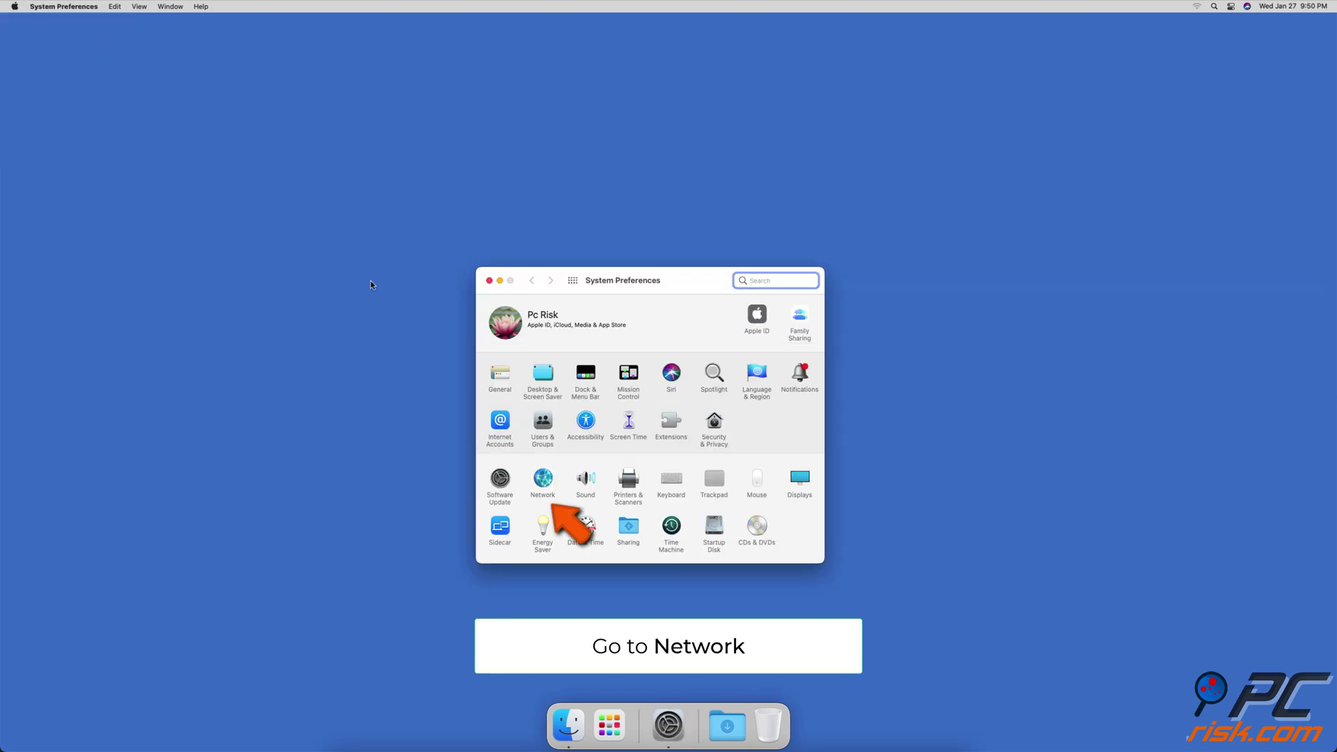
{"action": "left_click", "coordinate": [554, 478]}
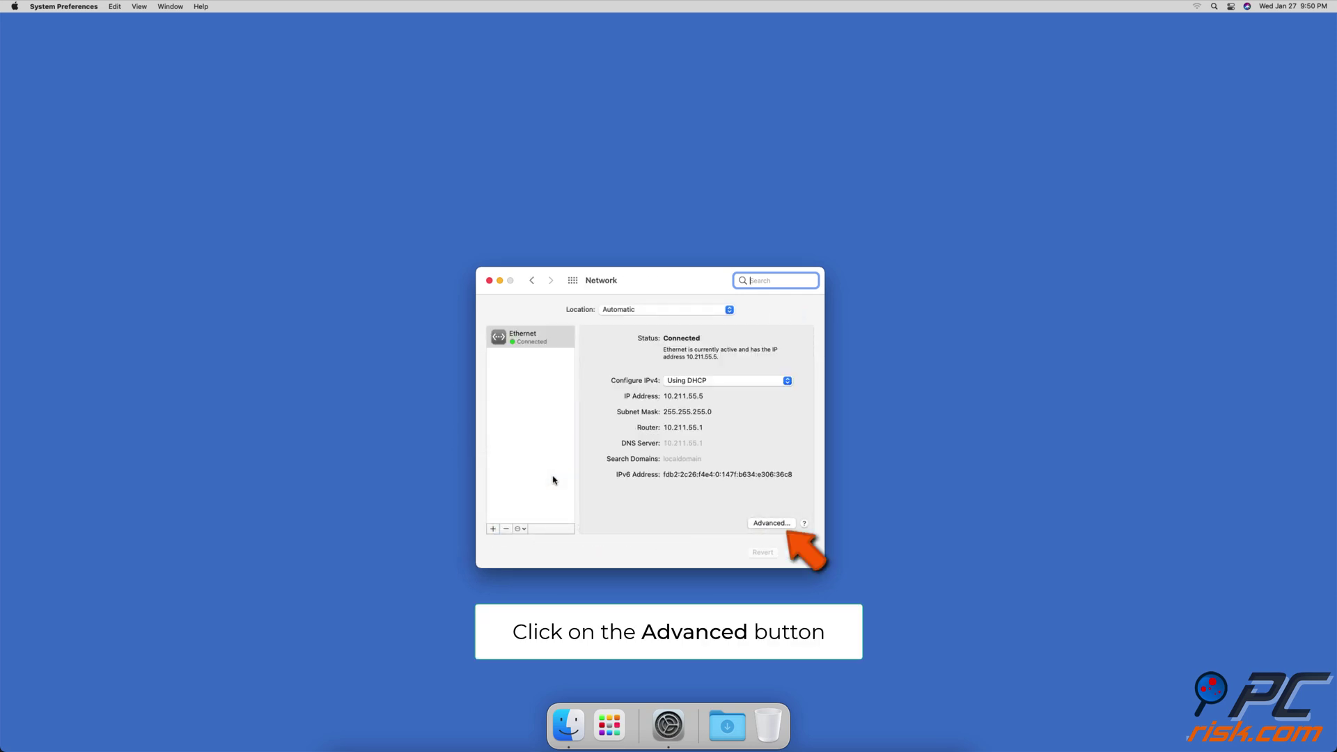
{"action": "left_click", "coordinate": [770, 523]}
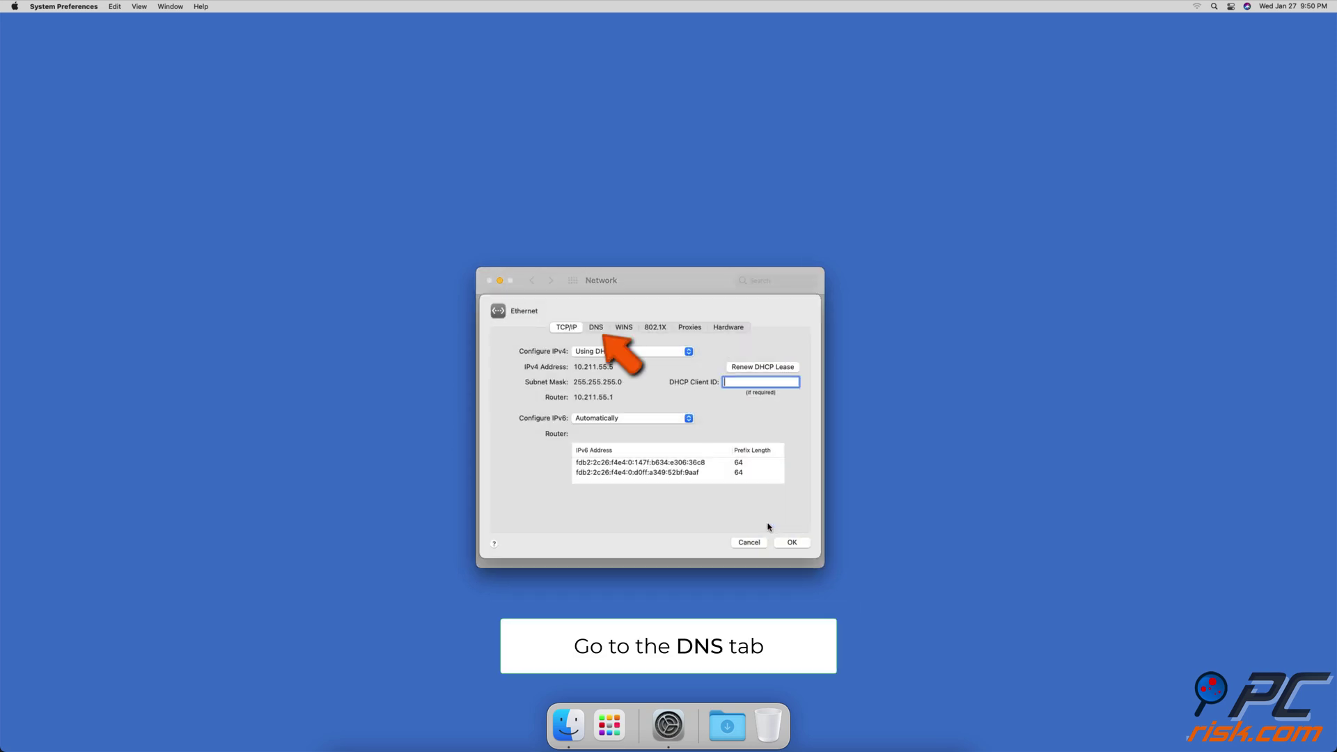
{"action": "left_click", "coordinate": [597, 330]}
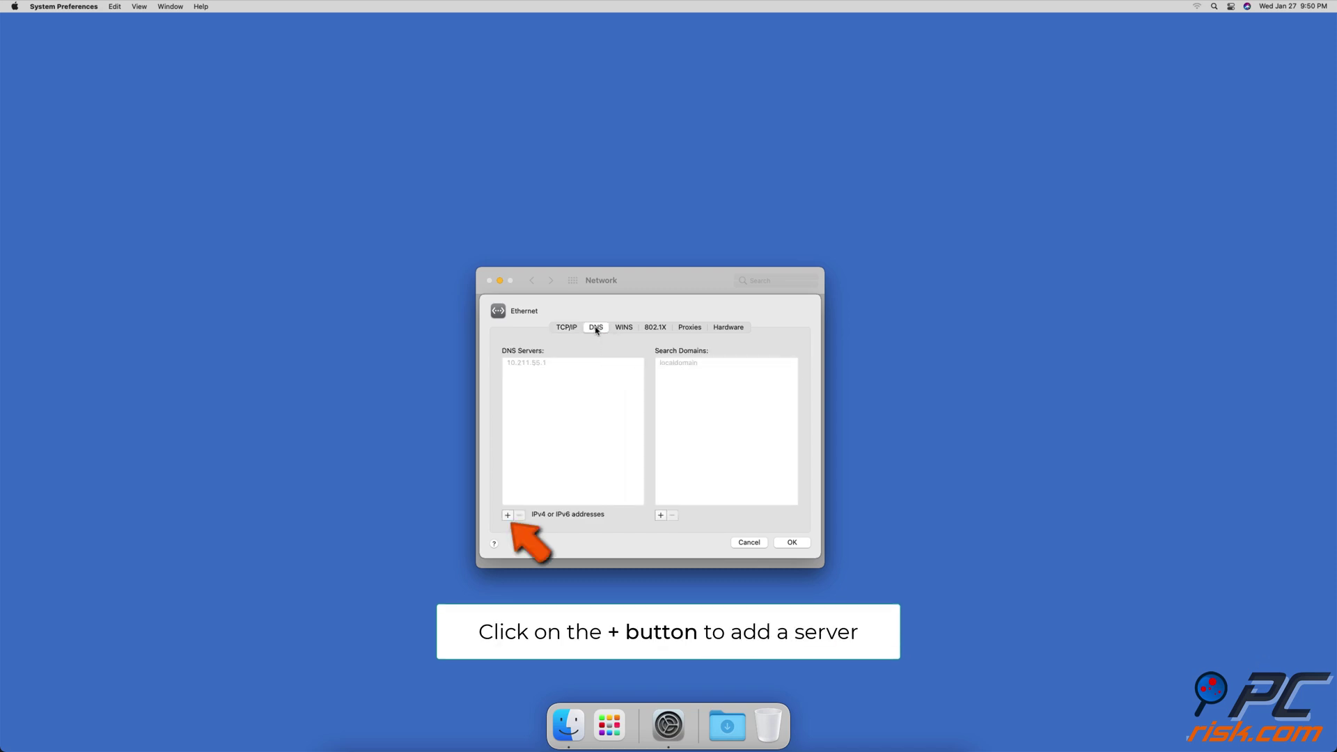
{"action": "left_click", "coordinate": [507, 515]}
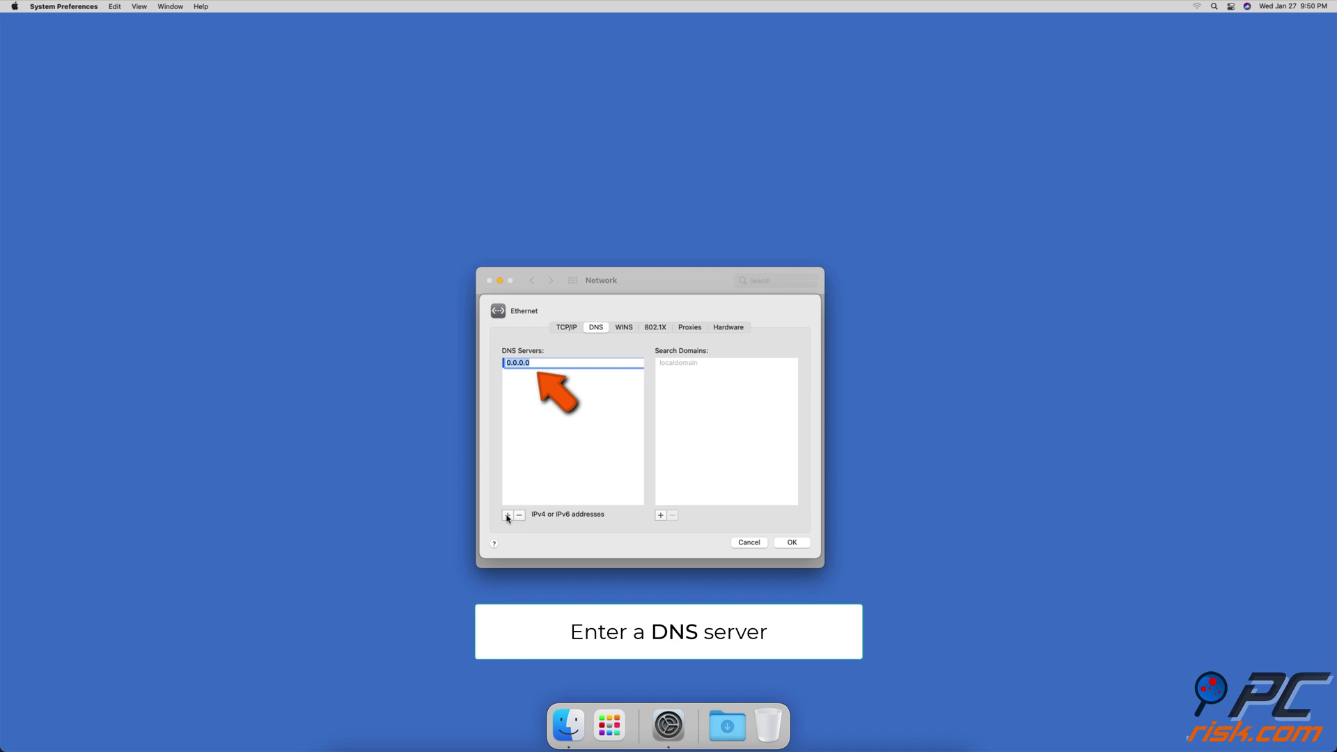
{"action": "type", "text": "9.9.9.9"}
{"action": "left_click", "coordinate": [633, 451]}
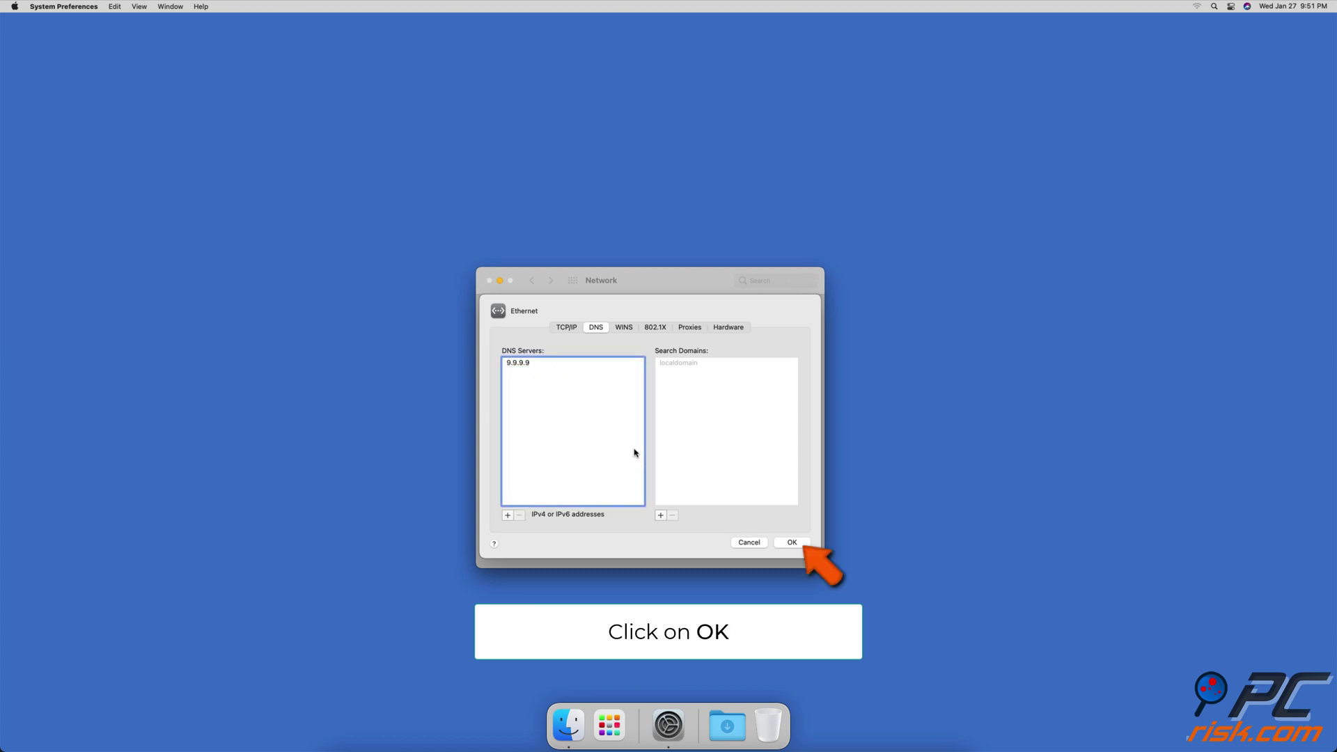